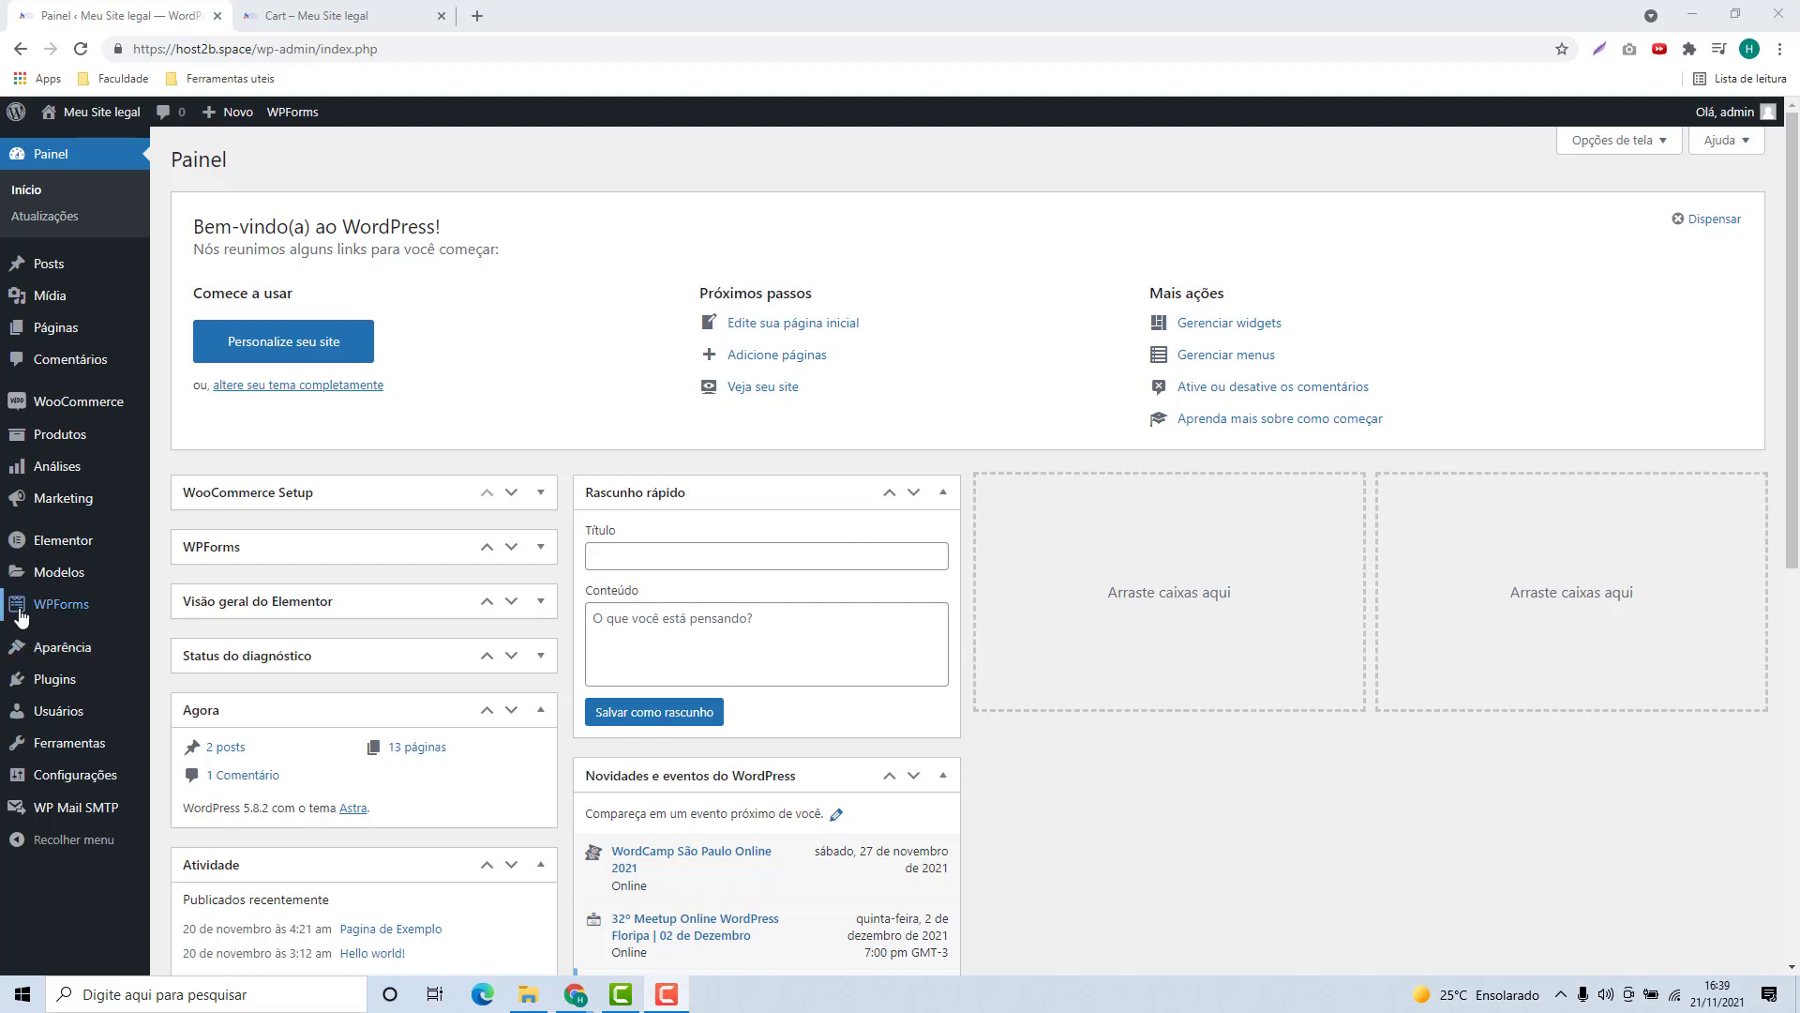
Step: Open the Installed Plugins page from the WordPress admin sidebar
left_click(49, 685)
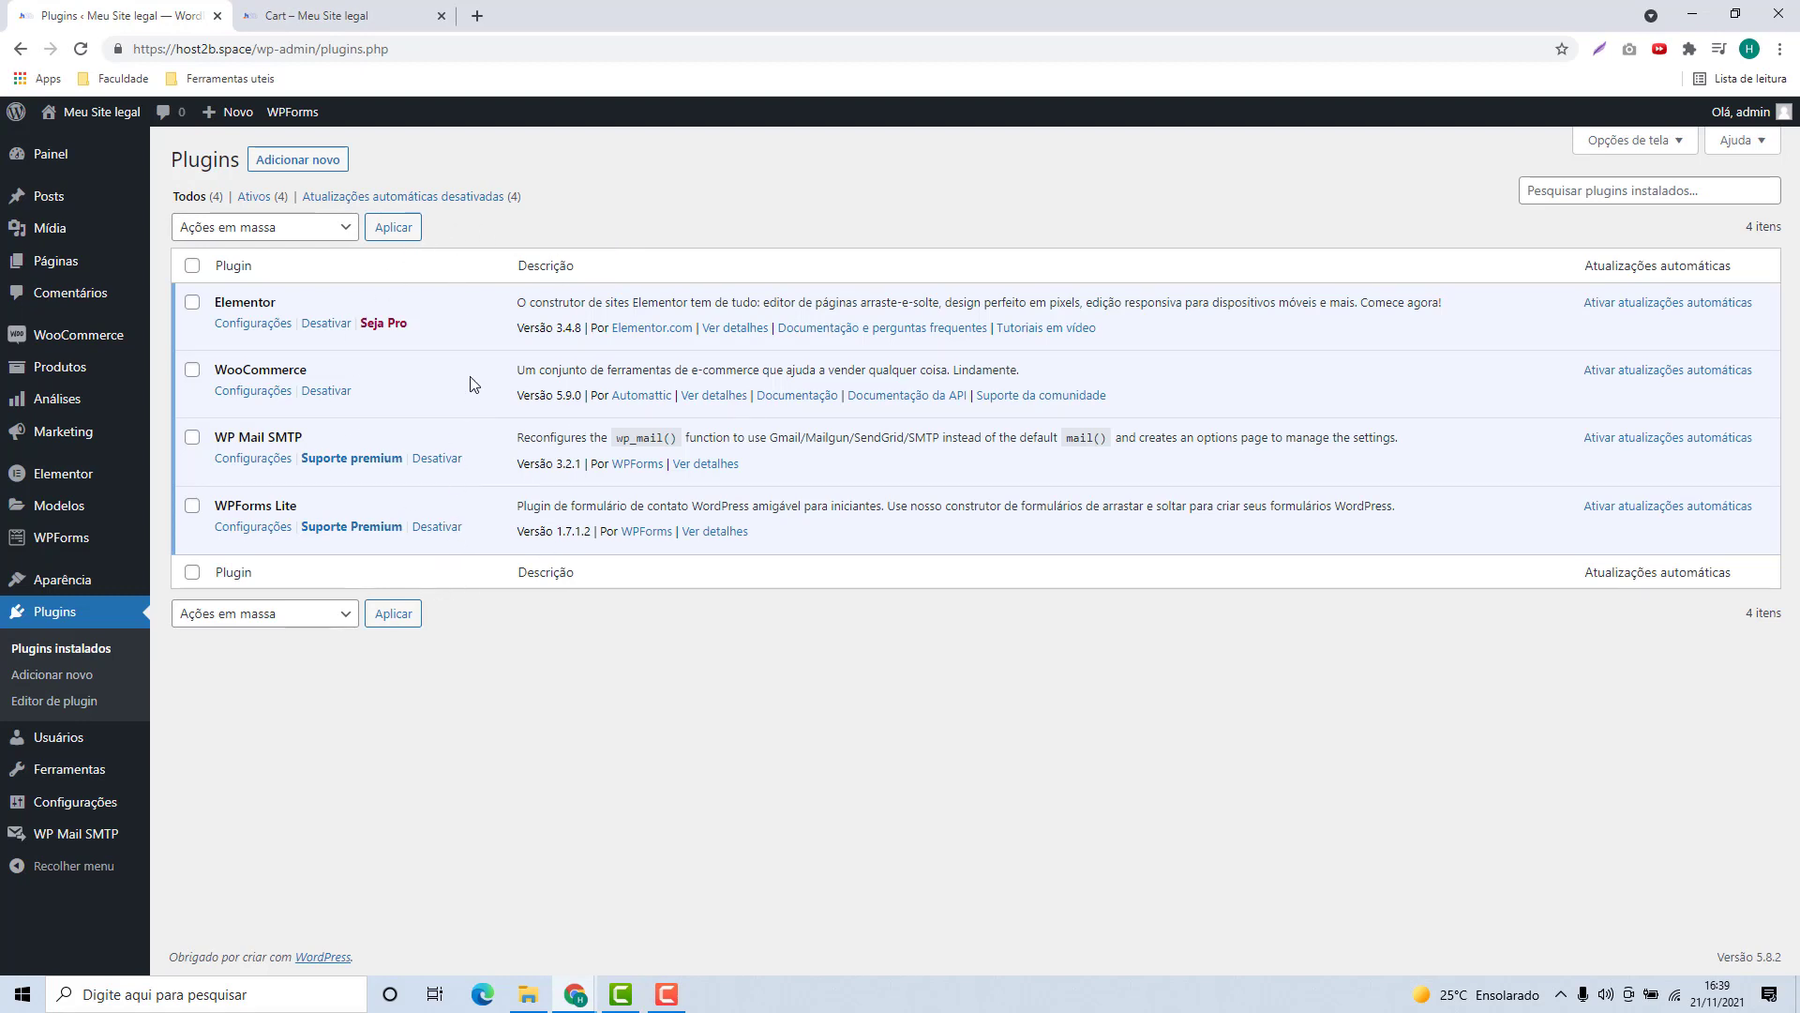
Step: Go to the Add Plugins page ('Adicionar novo') and focus its plugin search box
left_click(299, 160)
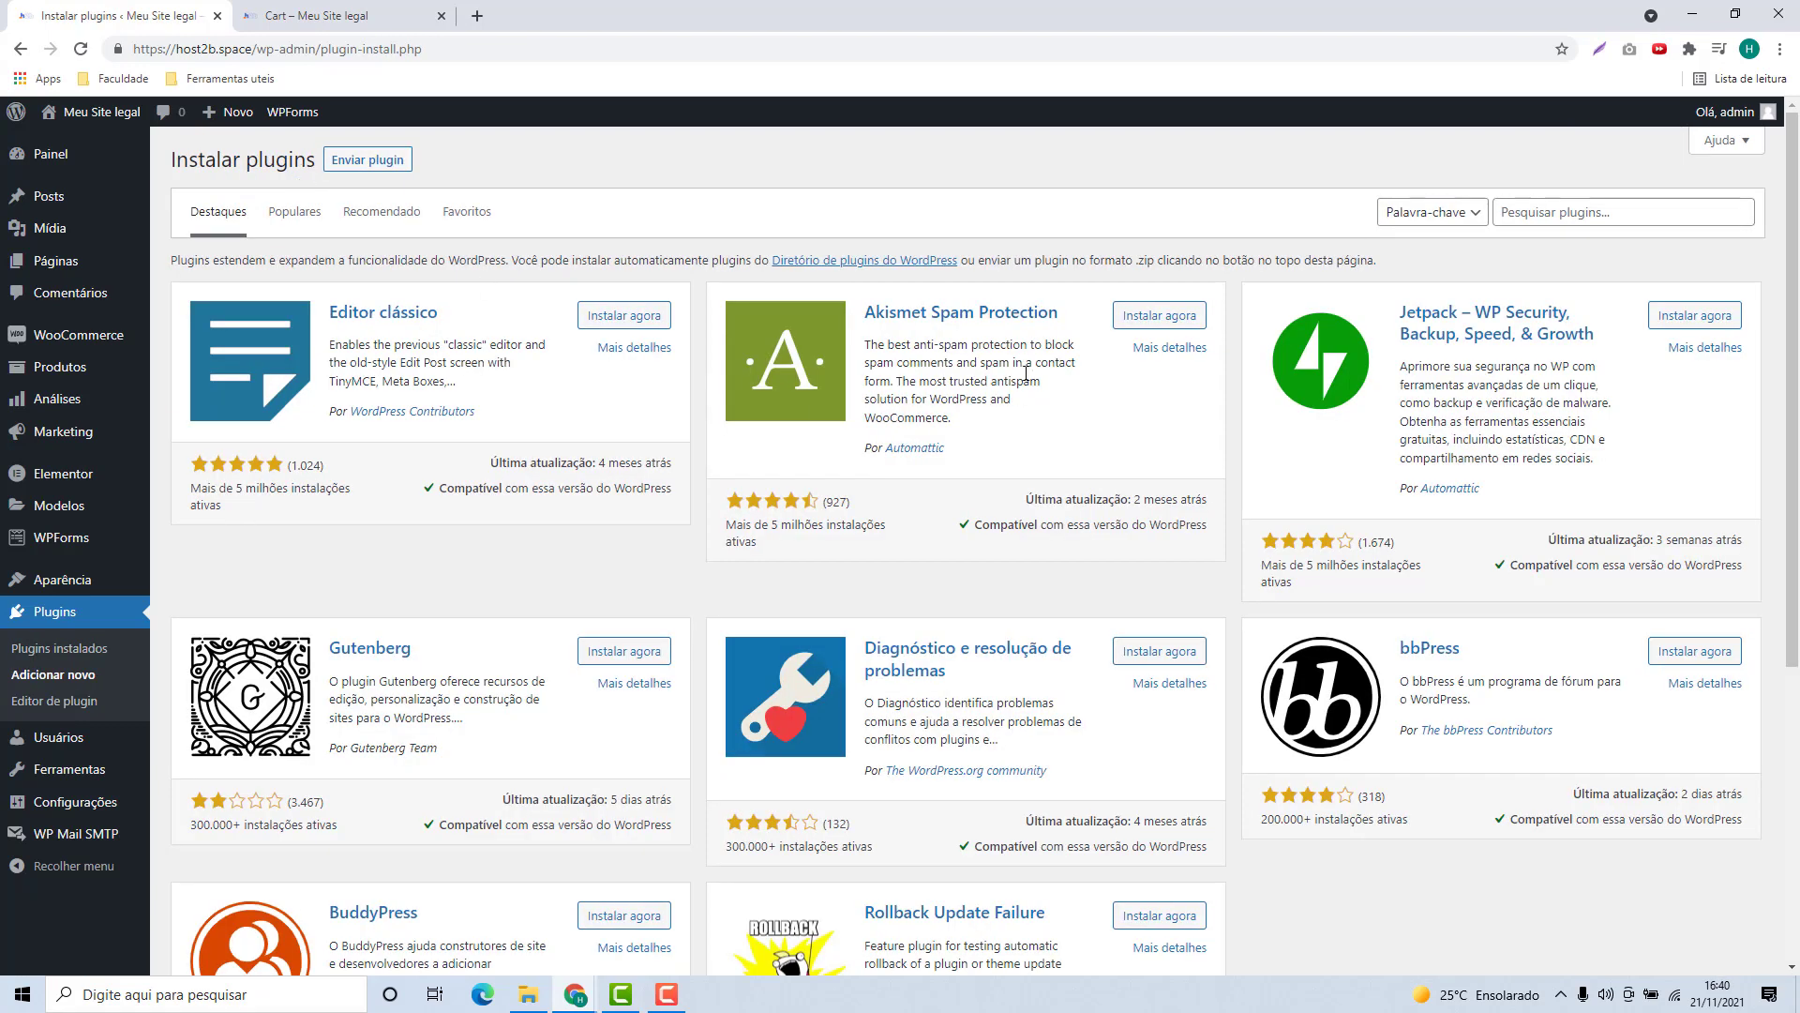
left_click(1501, 216)
Step: Search the plugin directory for 'pix', then install and activate Pix para WooCommerce
type("p")
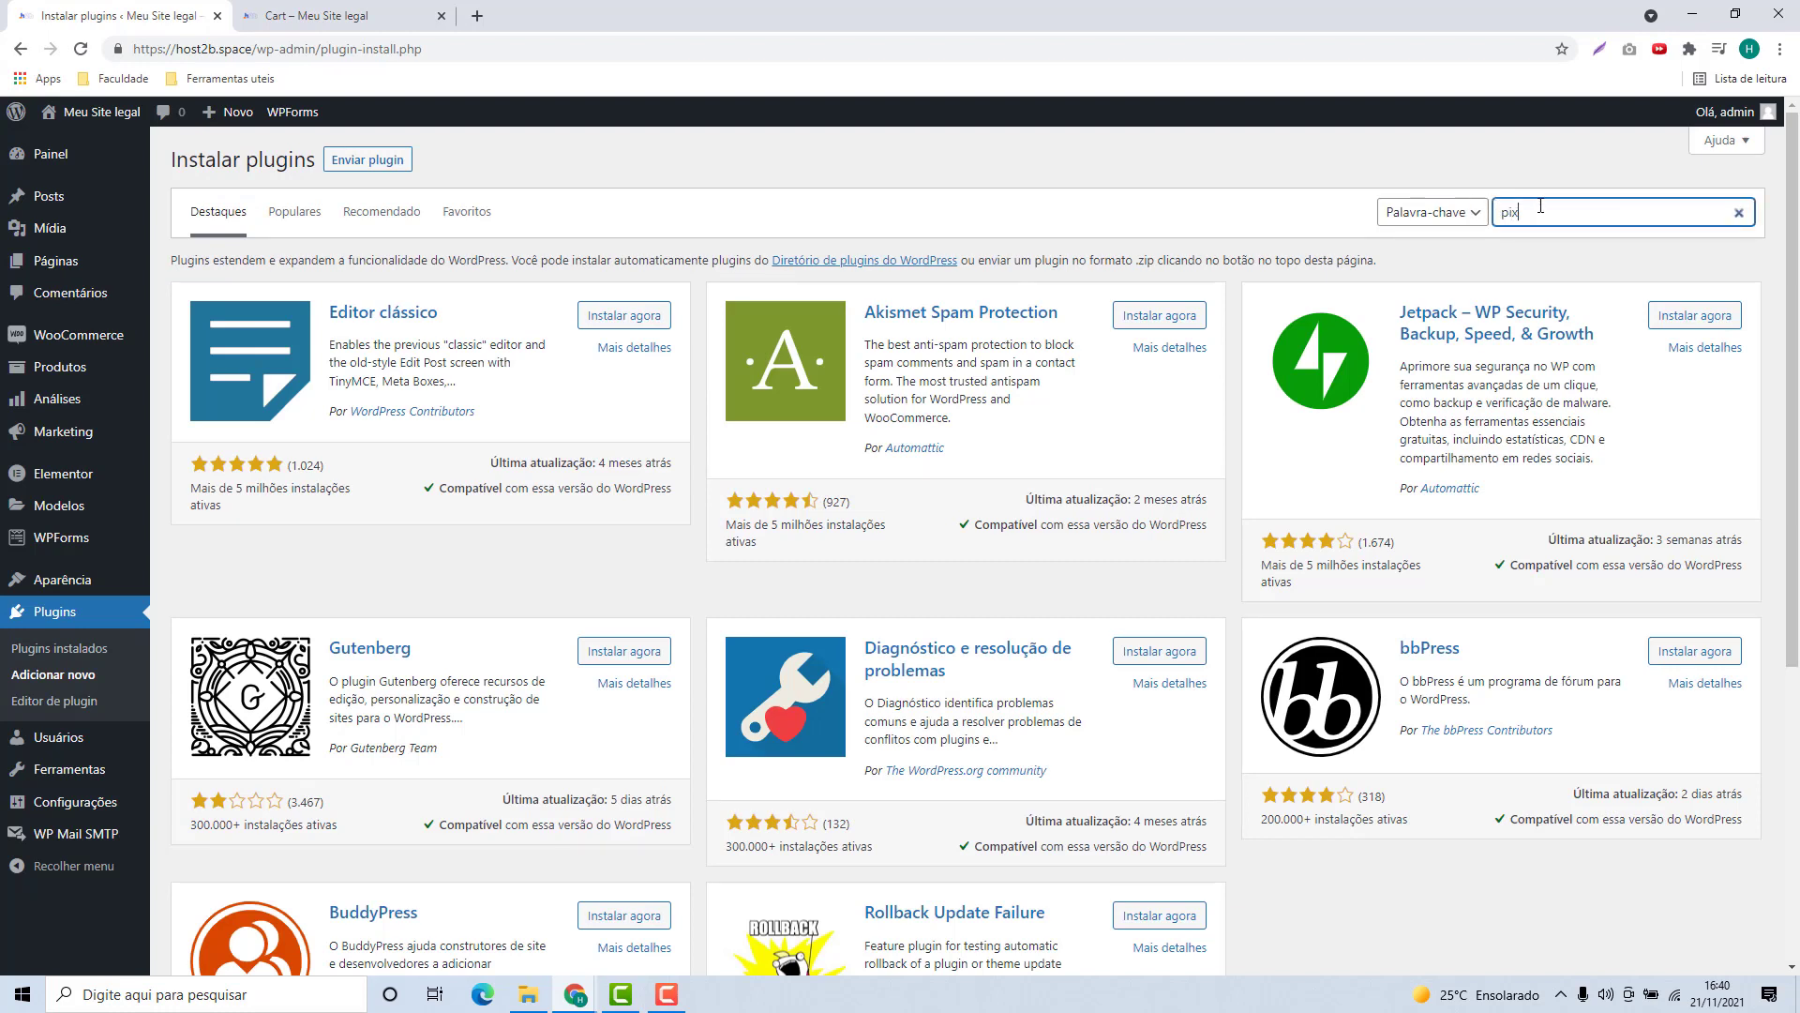
type("ix")
scroll(694, 319, "down", 7)
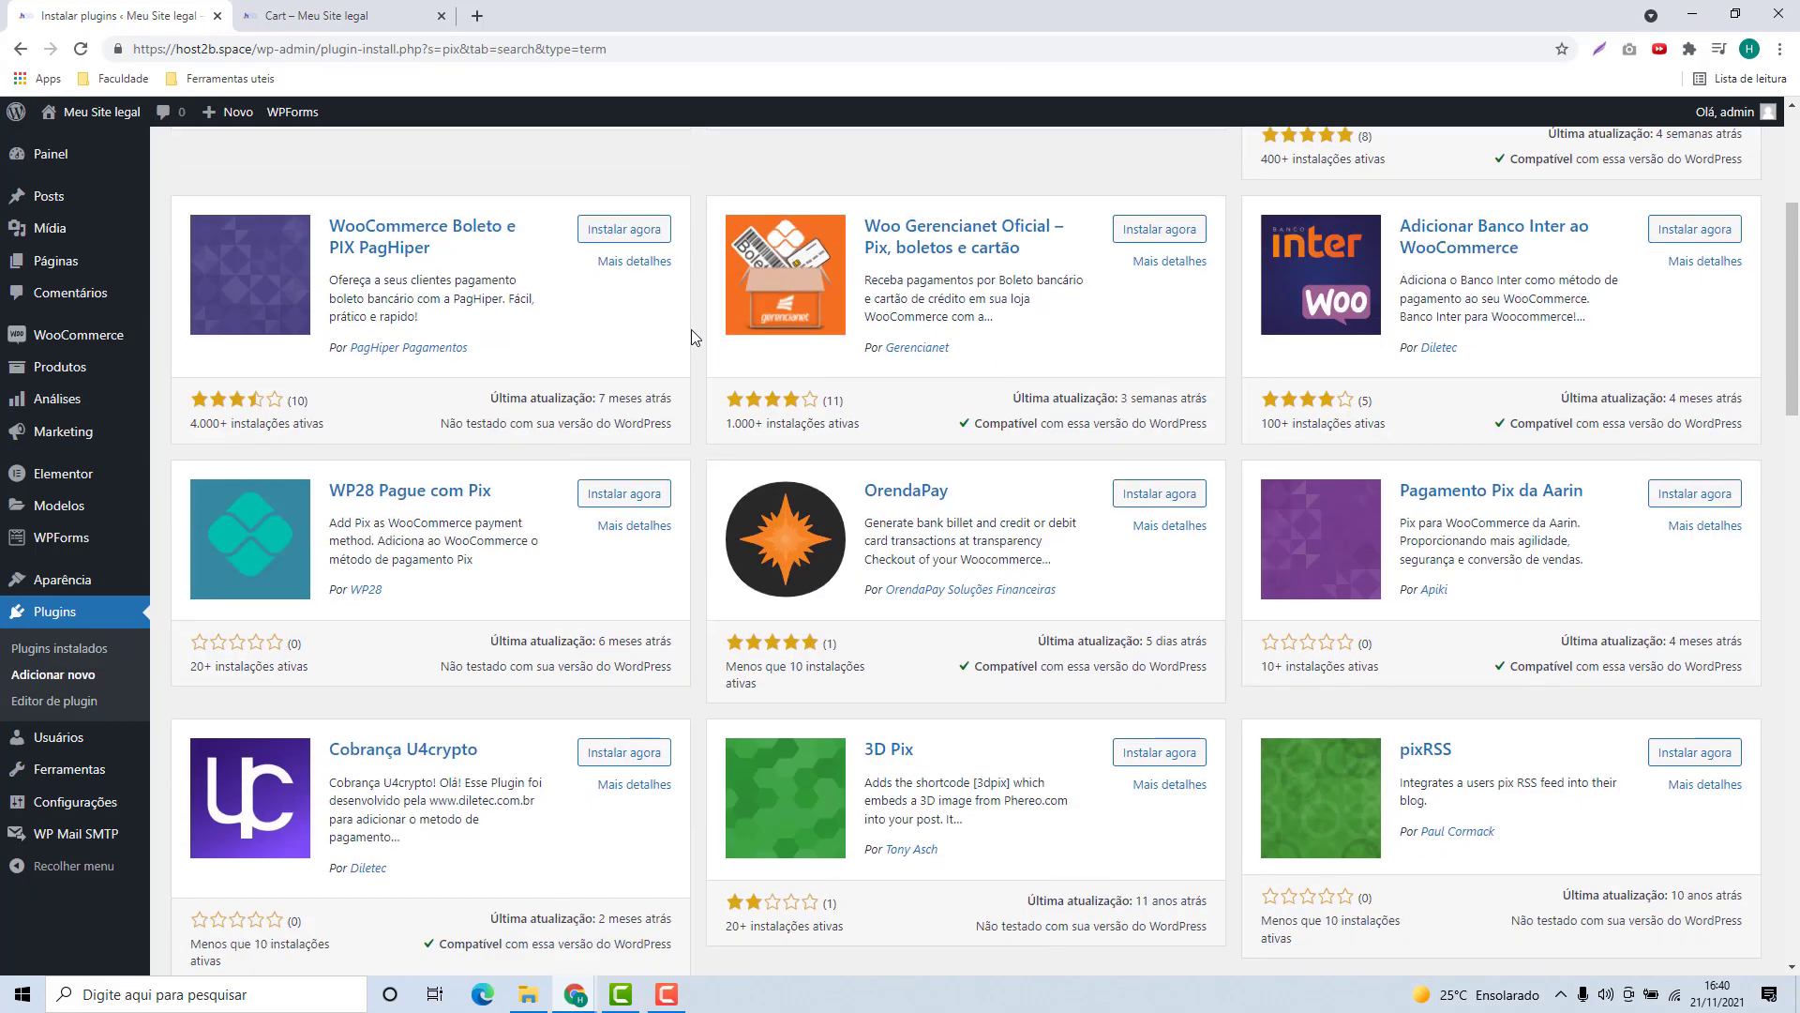
scroll(659, 420, "down", 3)
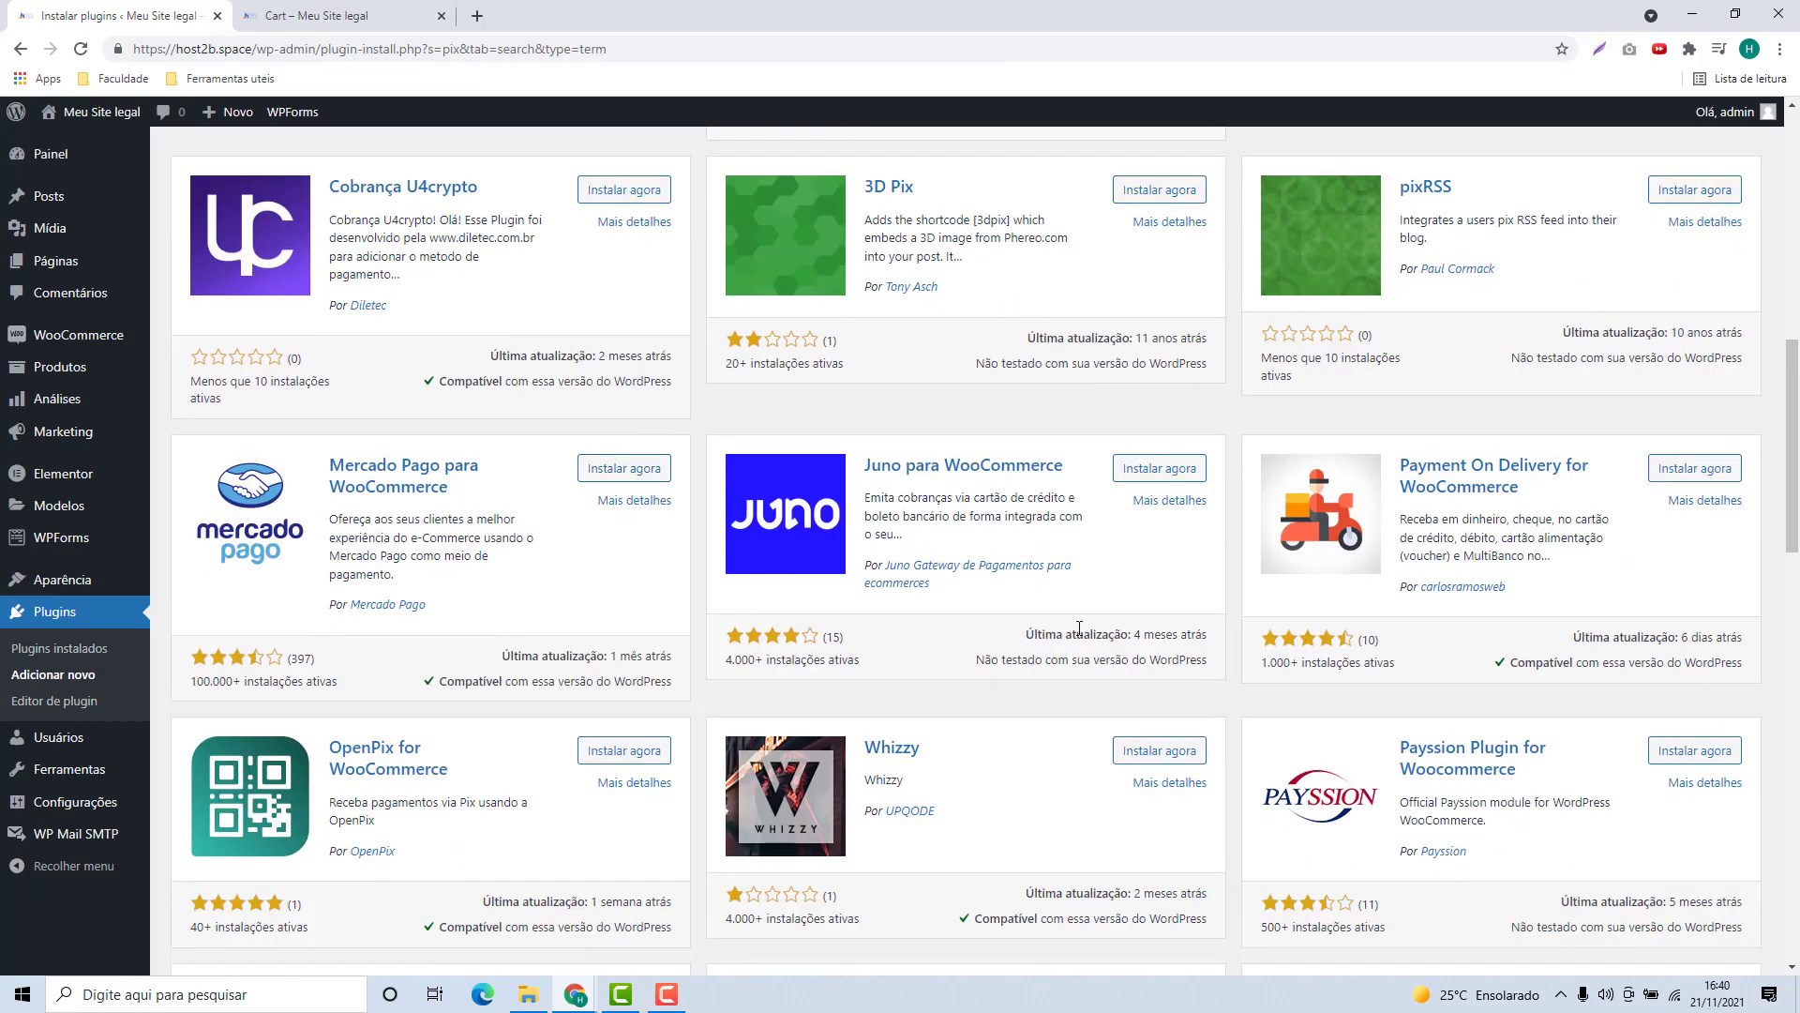
scroll(1079, 628, "up", 10)
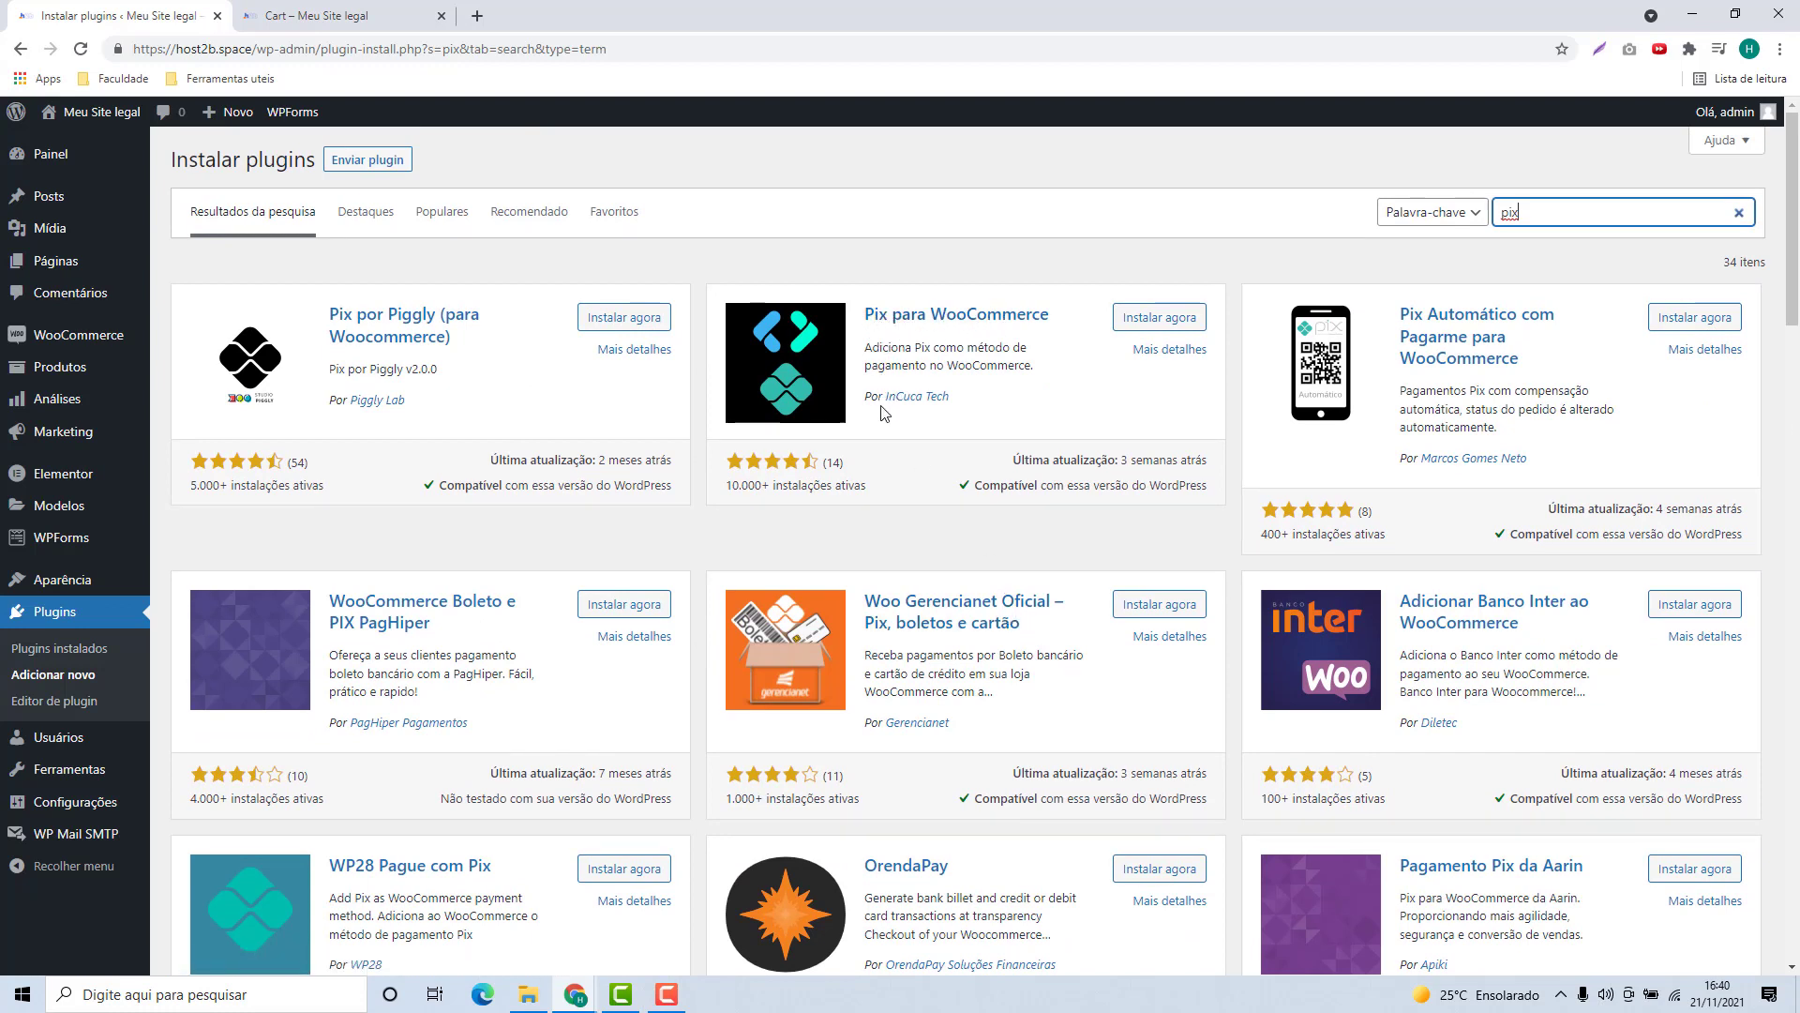
left_click(1148, 327)
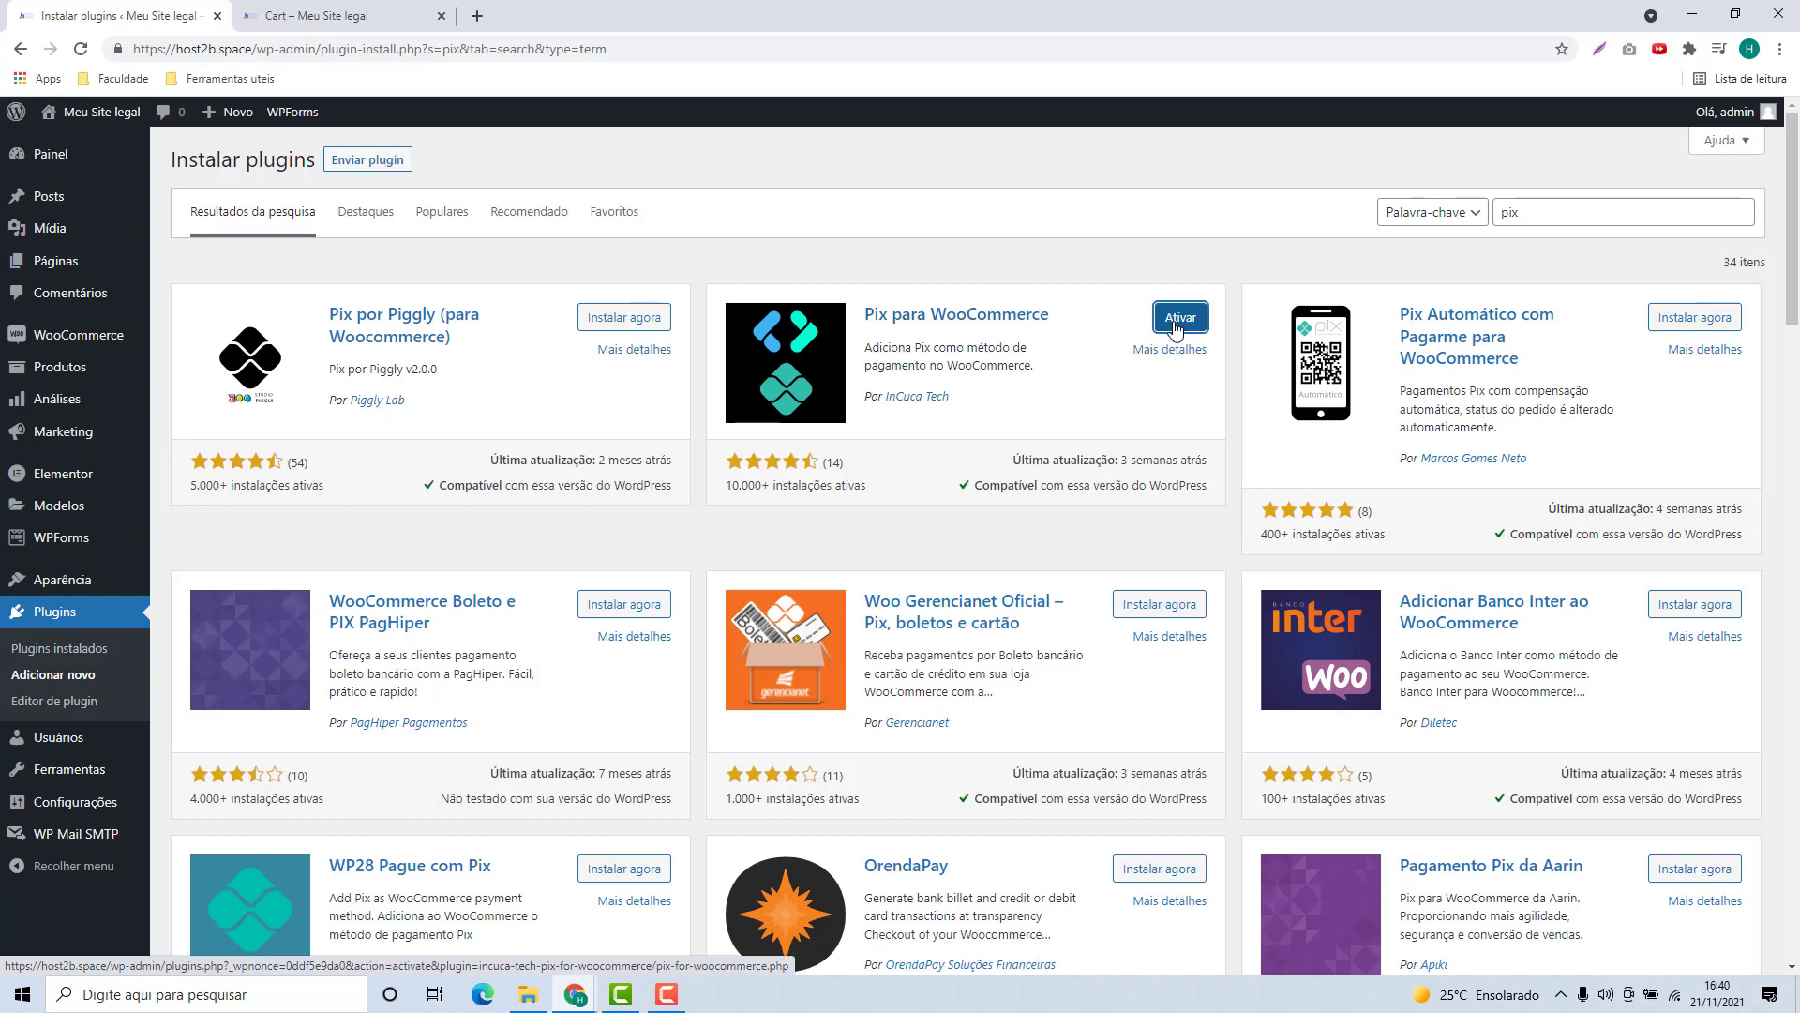
left_click(1178, 319)
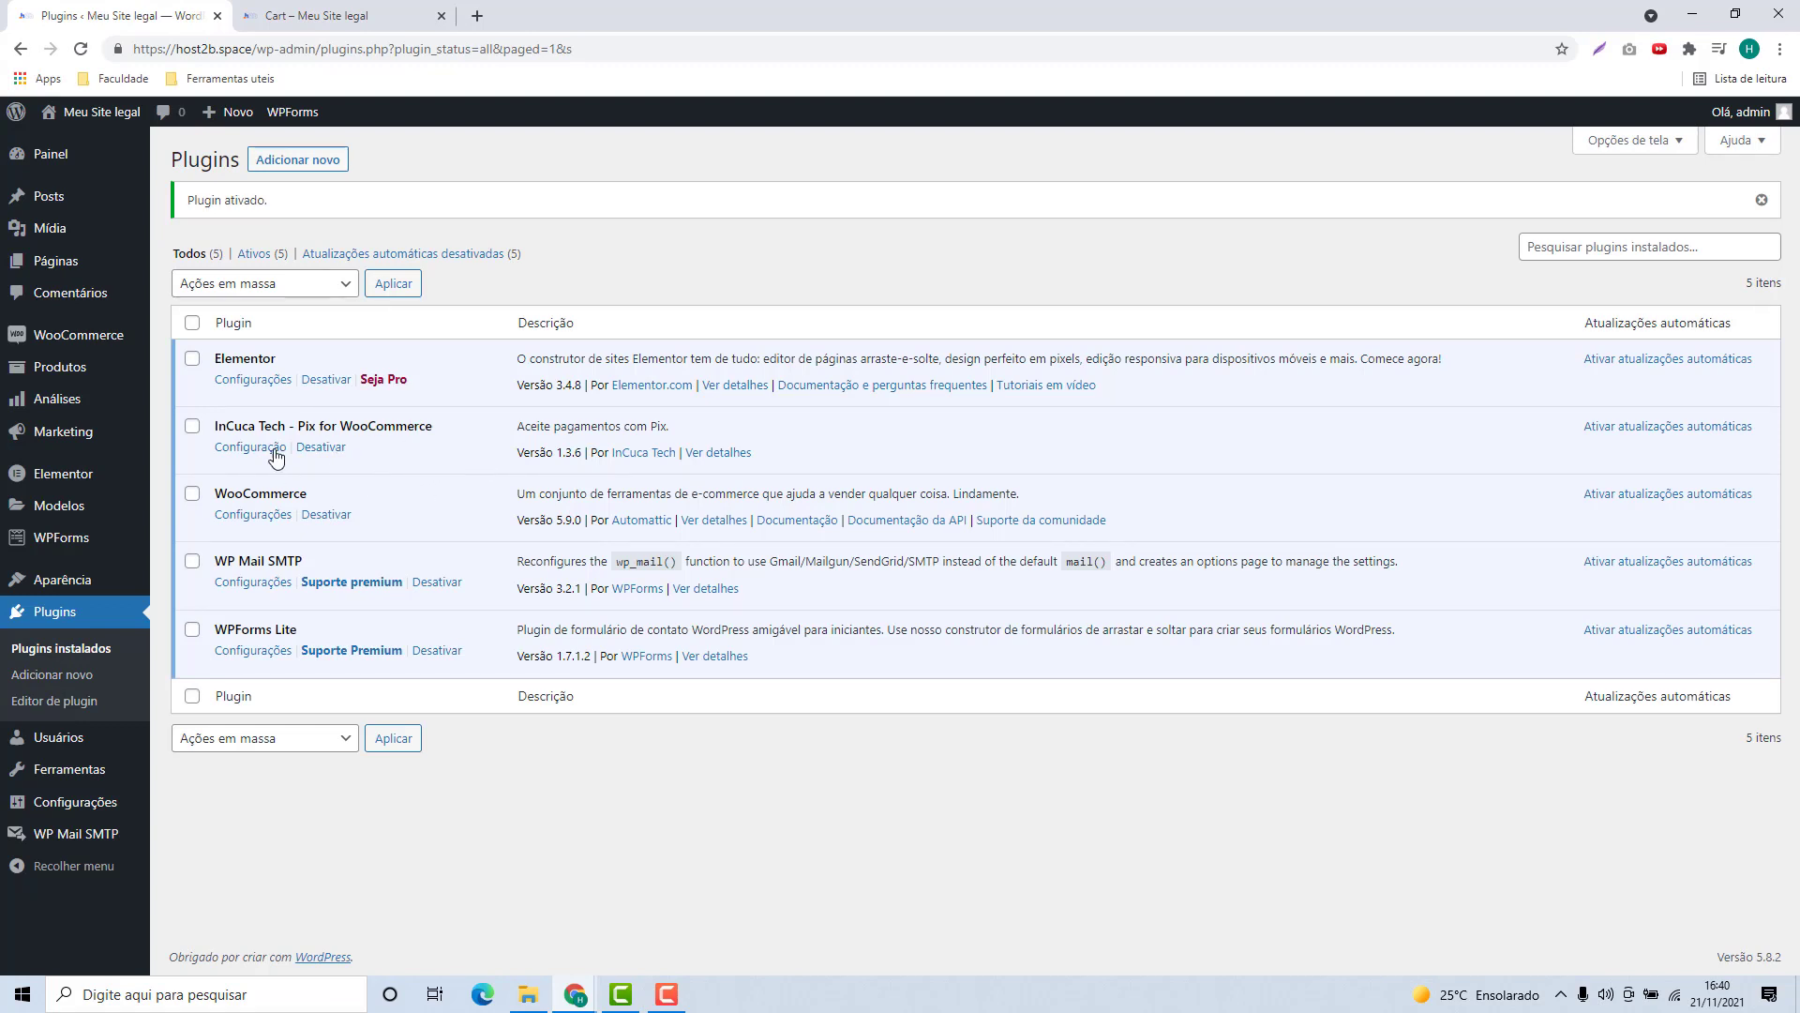
Step: Open WooCommerce's Configurações page from the sidebar's WooCommerce submenu
mouse_move(61, 347)
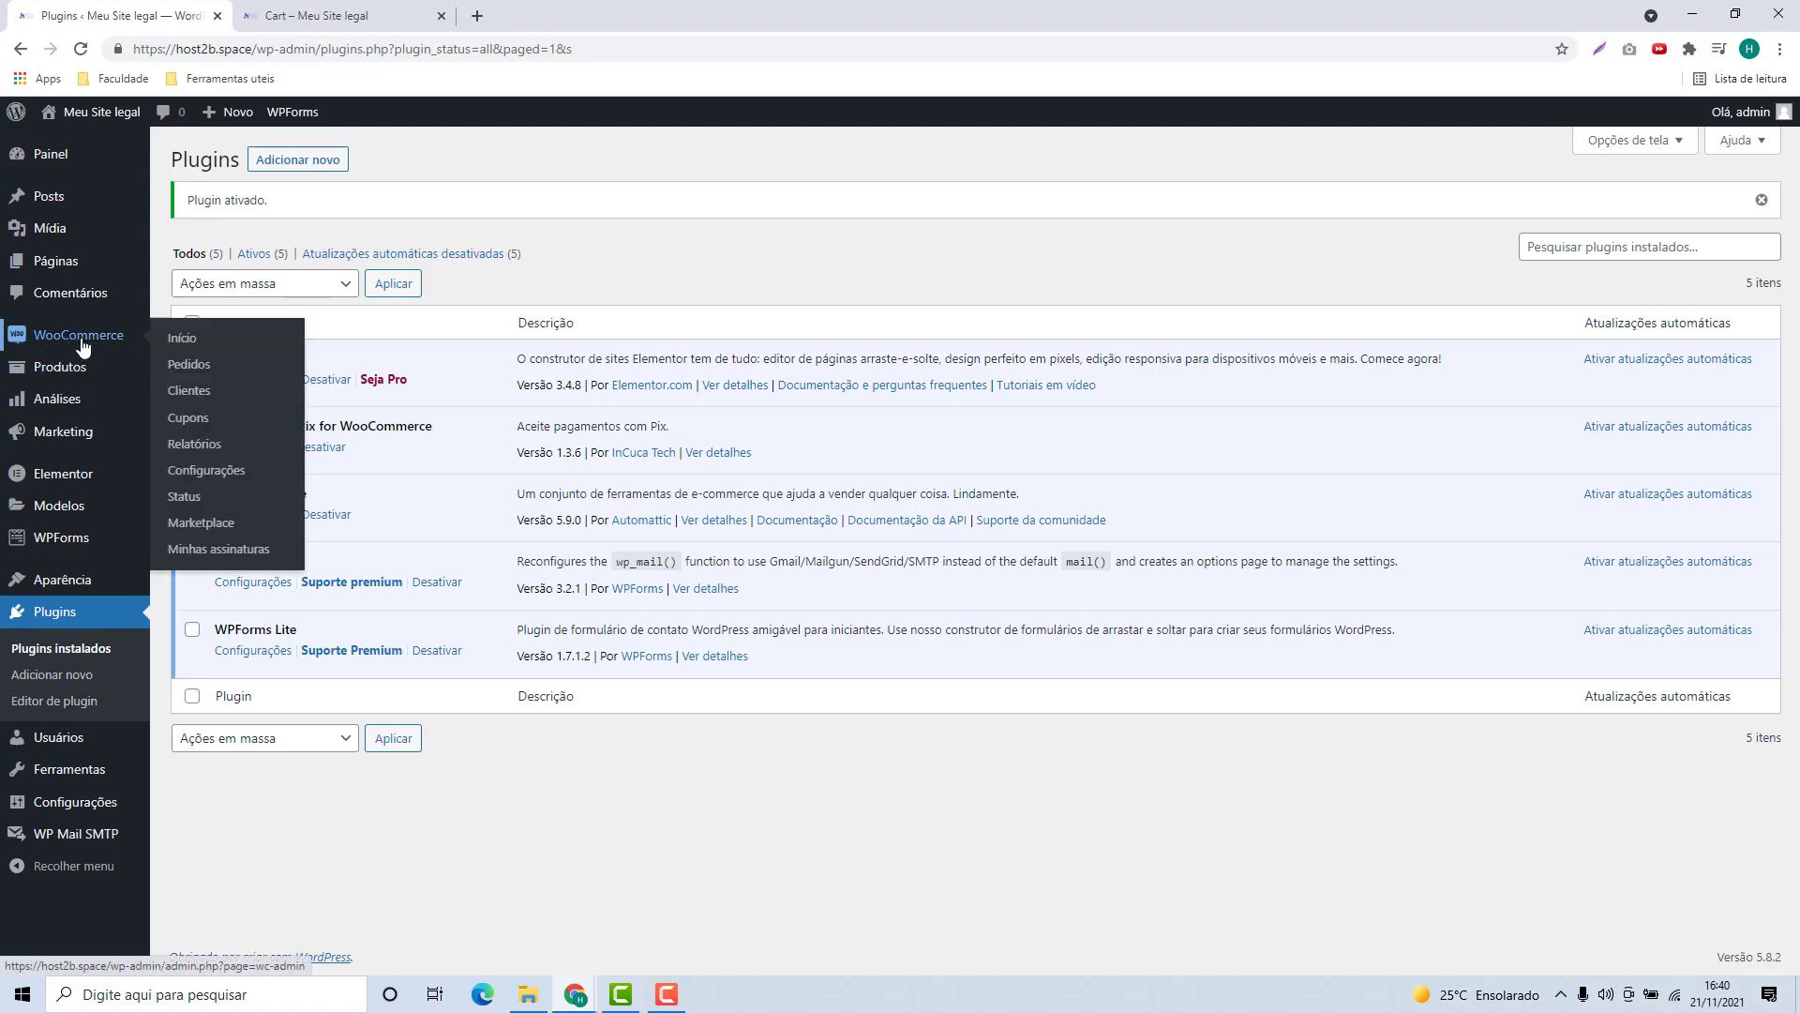
left_click(199, 480)
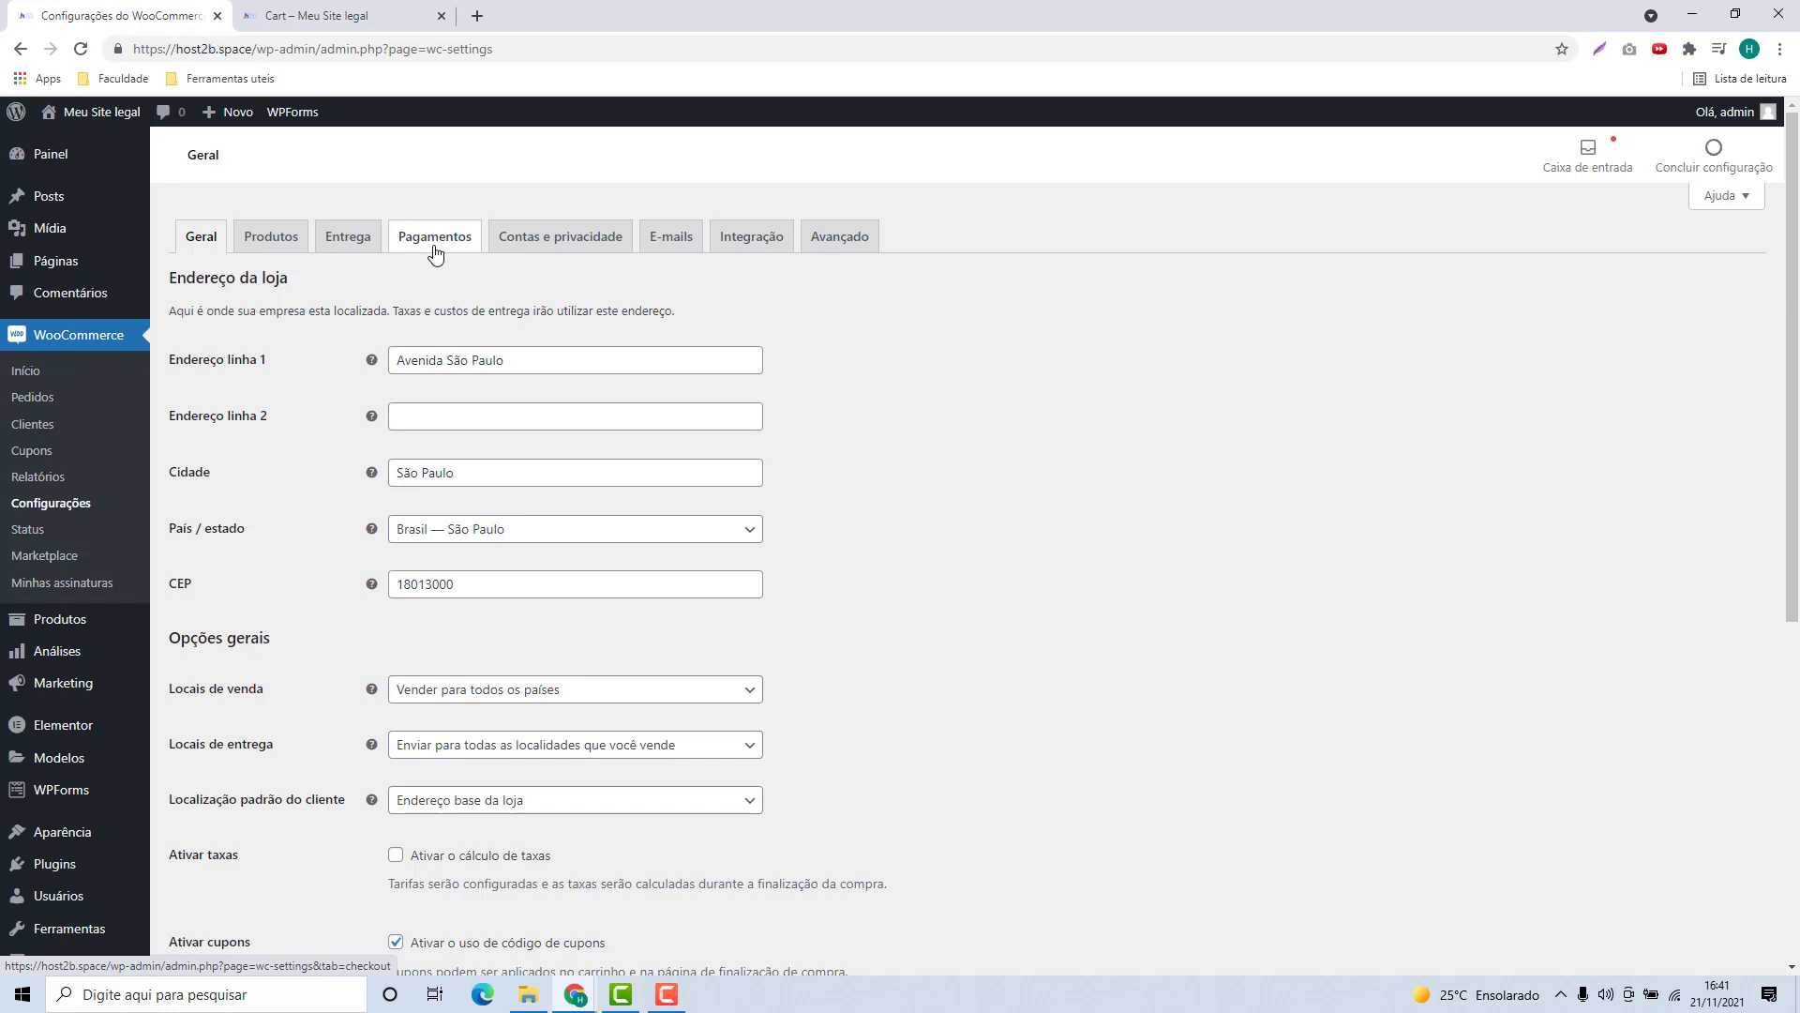
Step: Switch to the Pagamentos tab and open the Pix – Faça um Pix payment method's settings
left_click(435, 252)
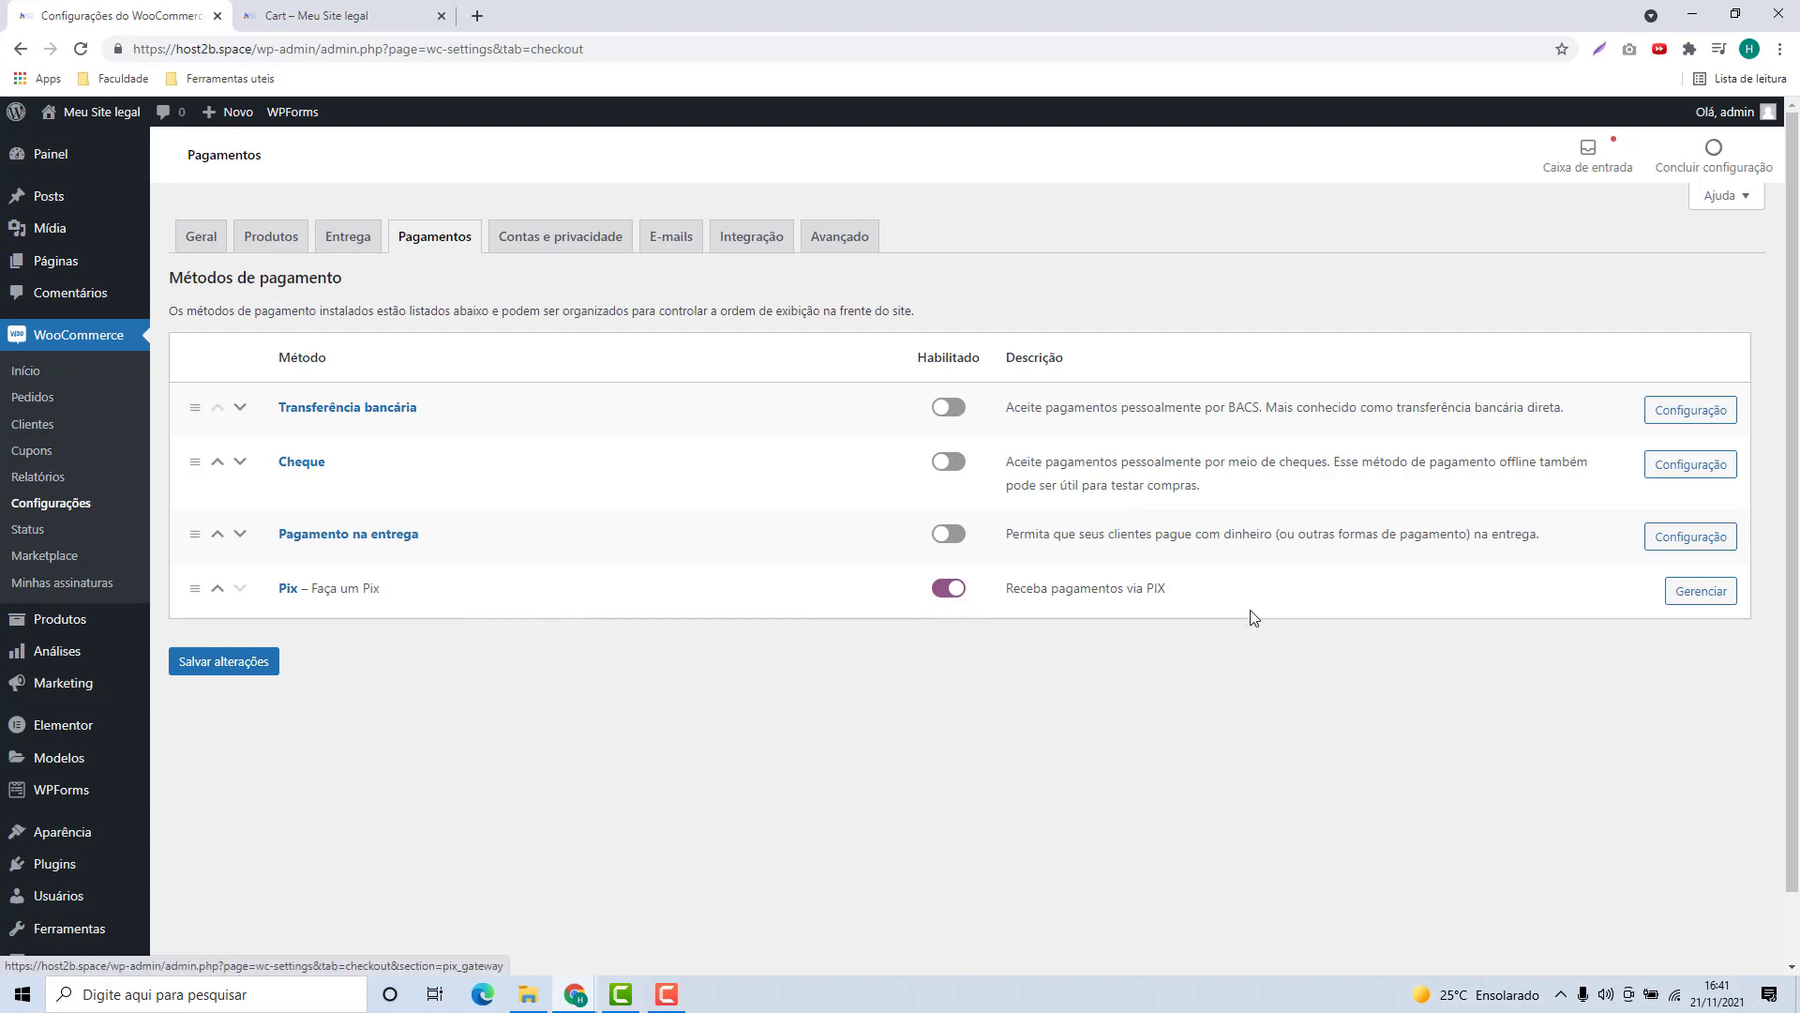
left_click(1699, 593)
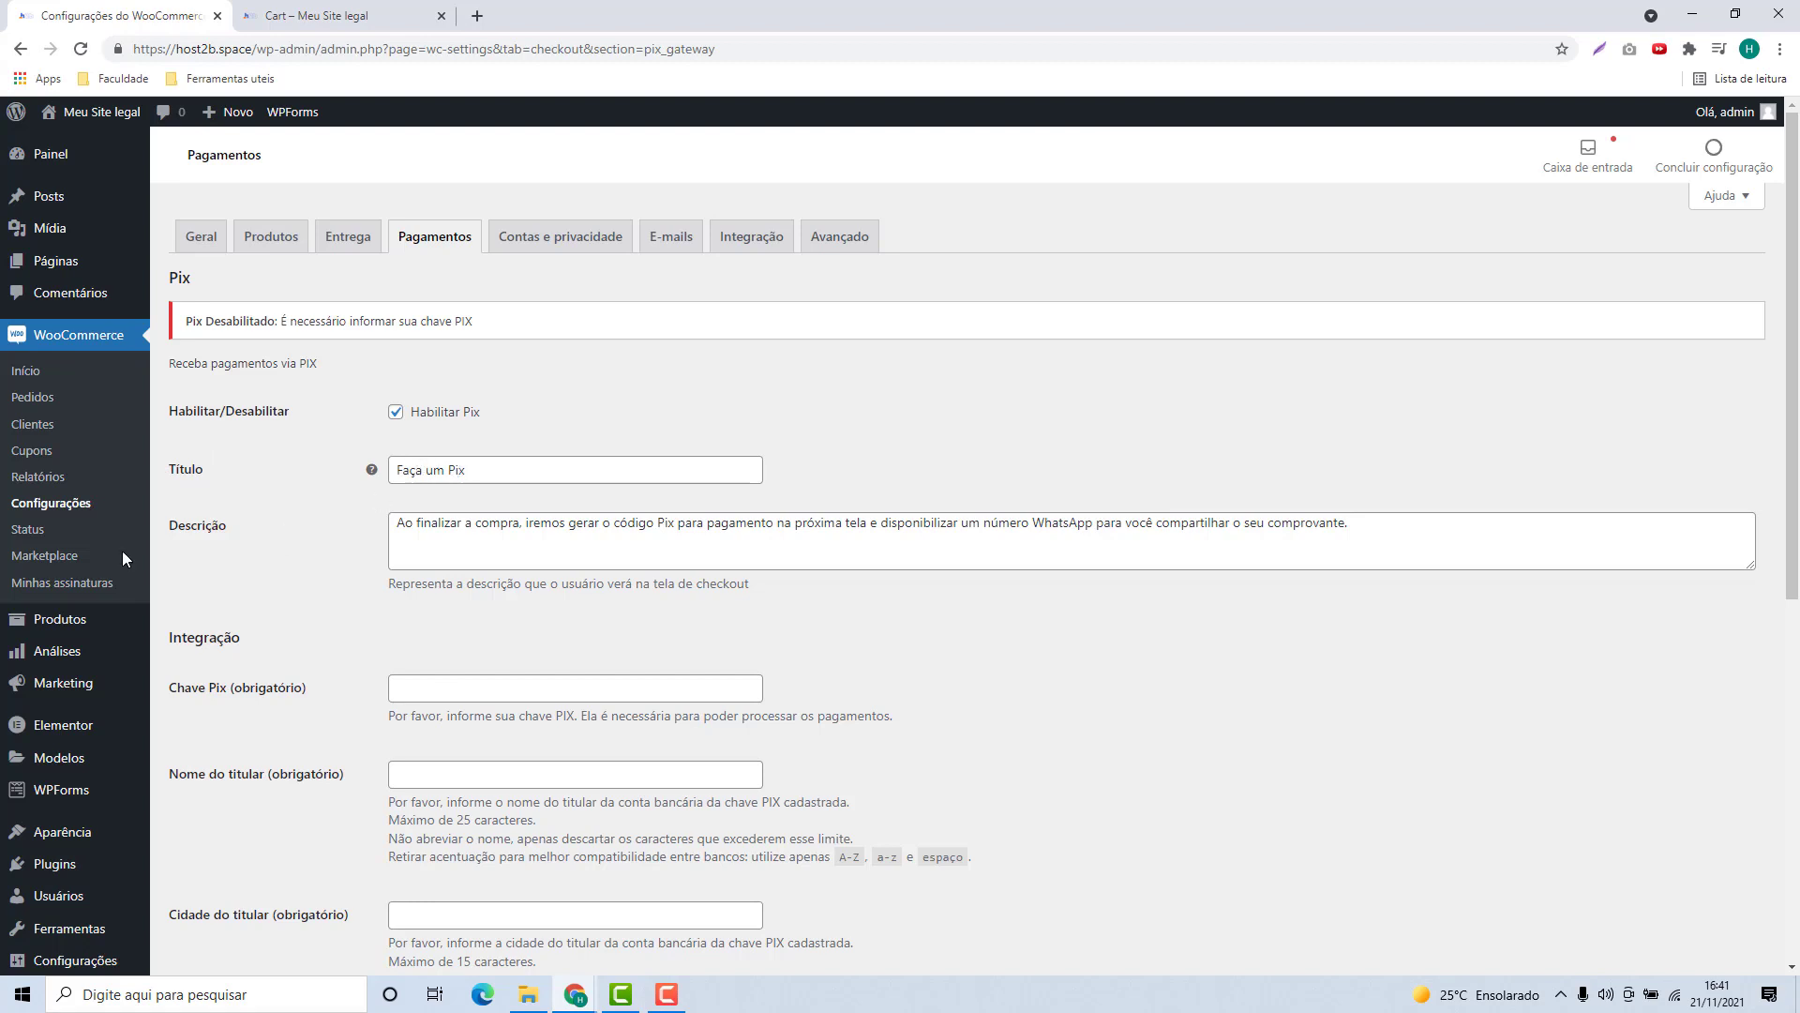
left_click_drag(396, 523, 1317, 583)
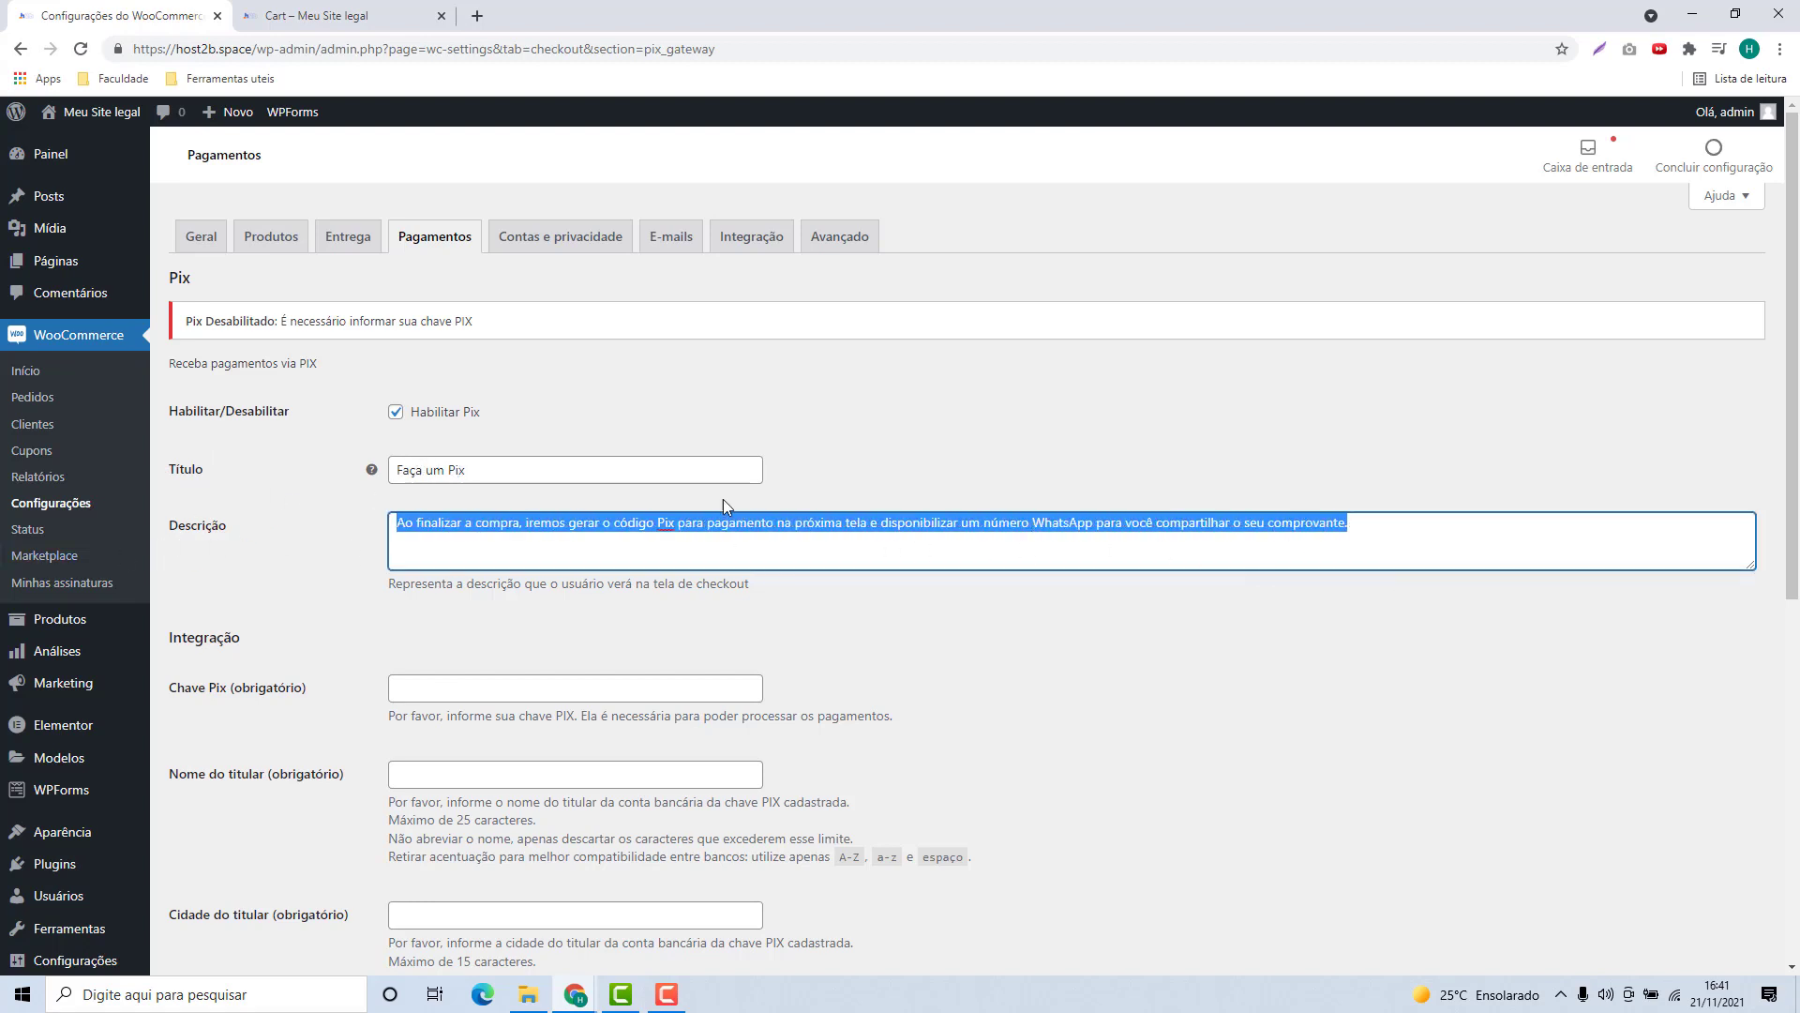
left_click(479, 535)
left_click_drag(403, 525, 1405, 544)
left_click(1402, 543)
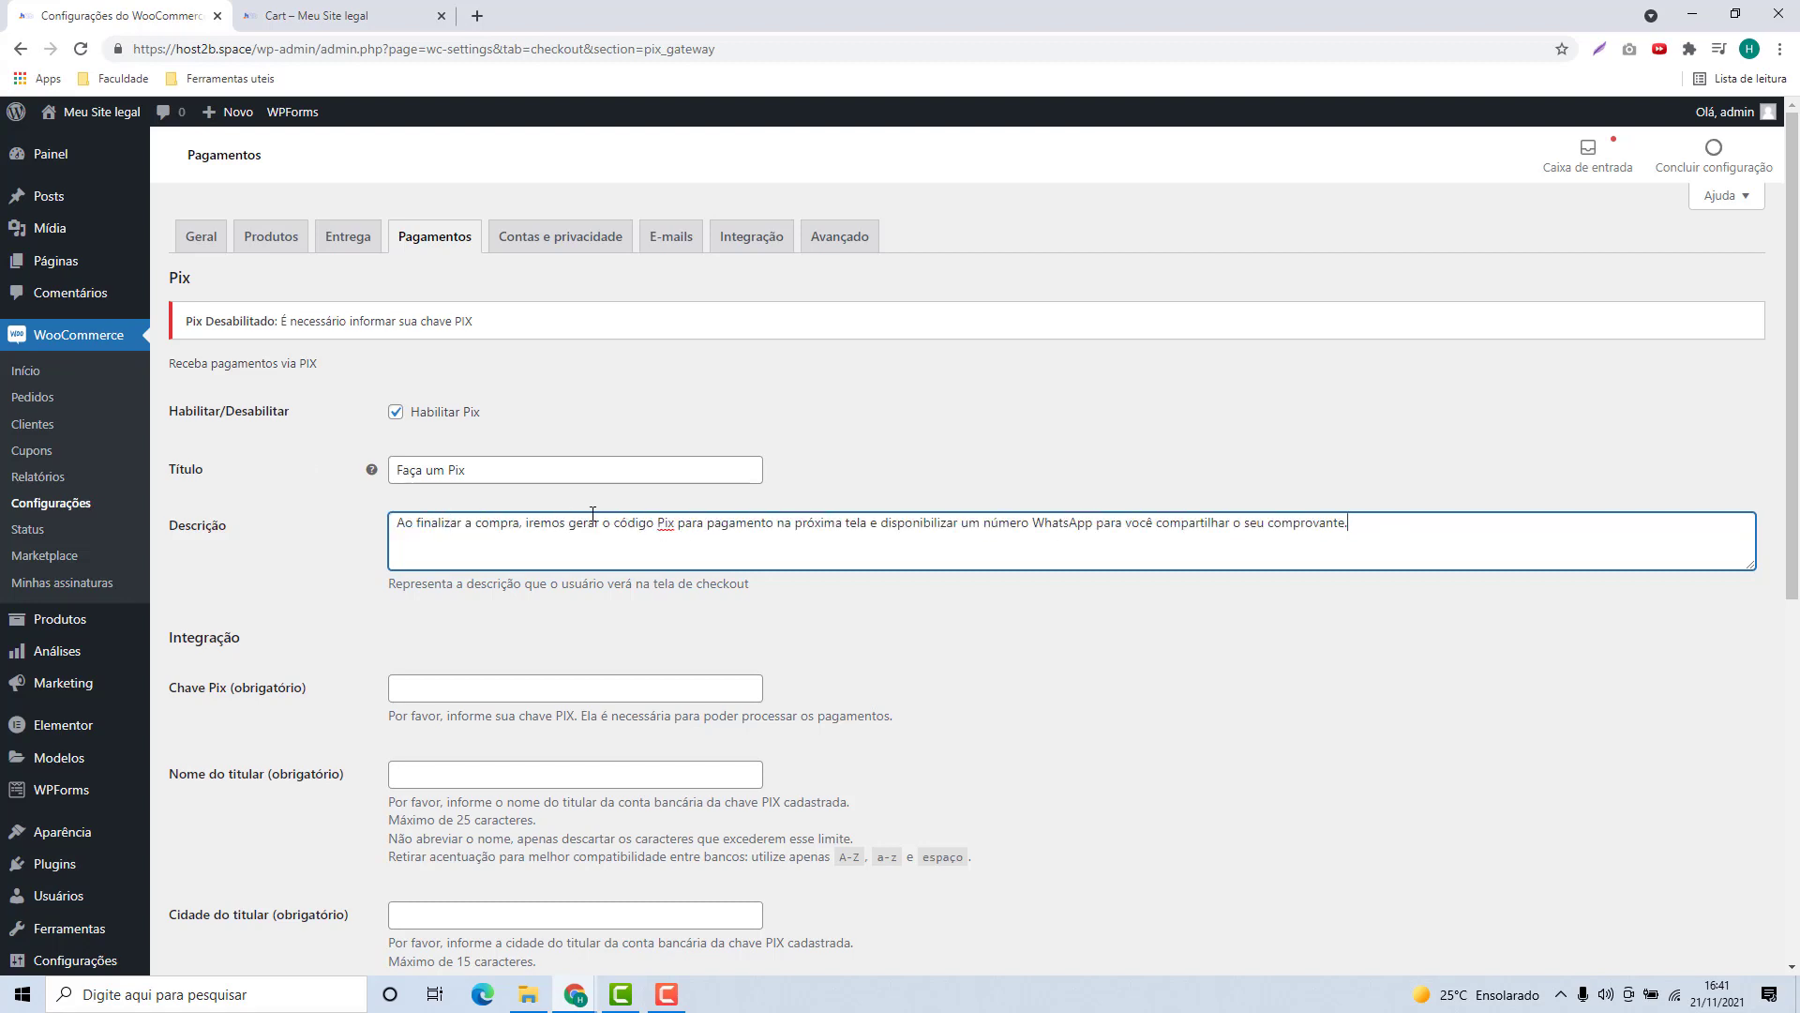
scroll(563, 506, "down", 2)
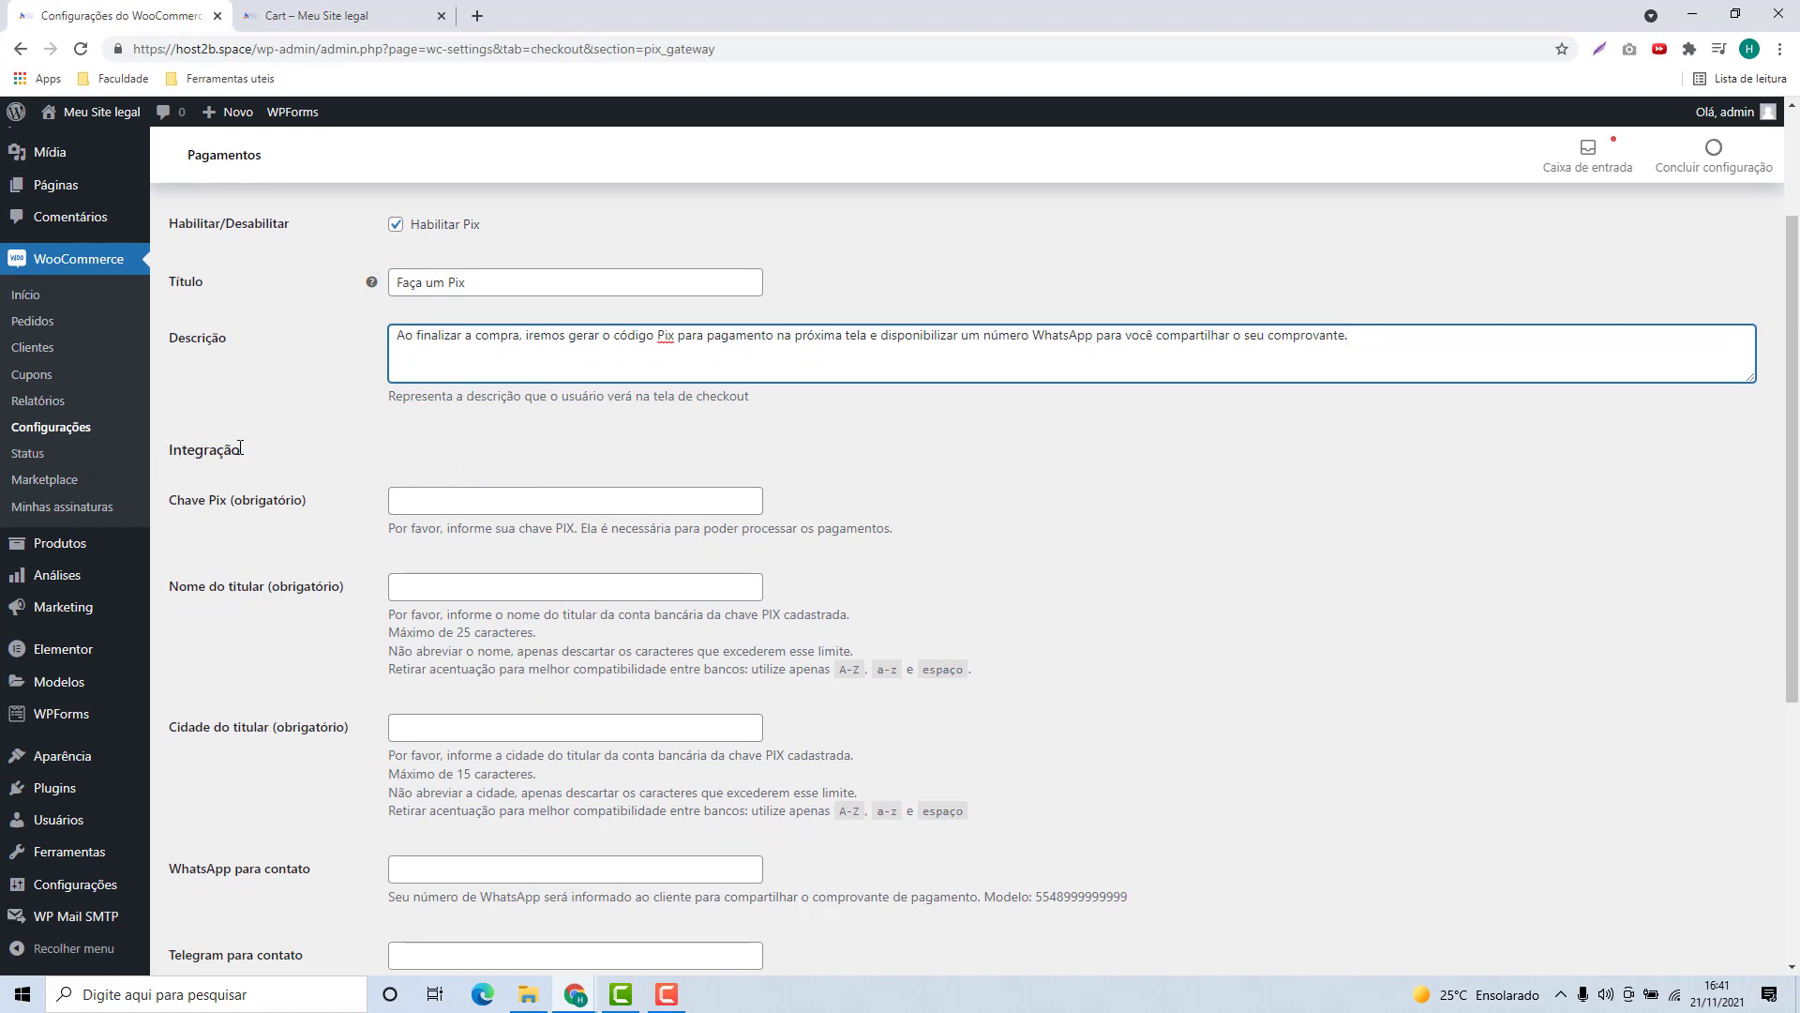
left_click_drag(172, 507, 233, 509)
left_click(437, 507)
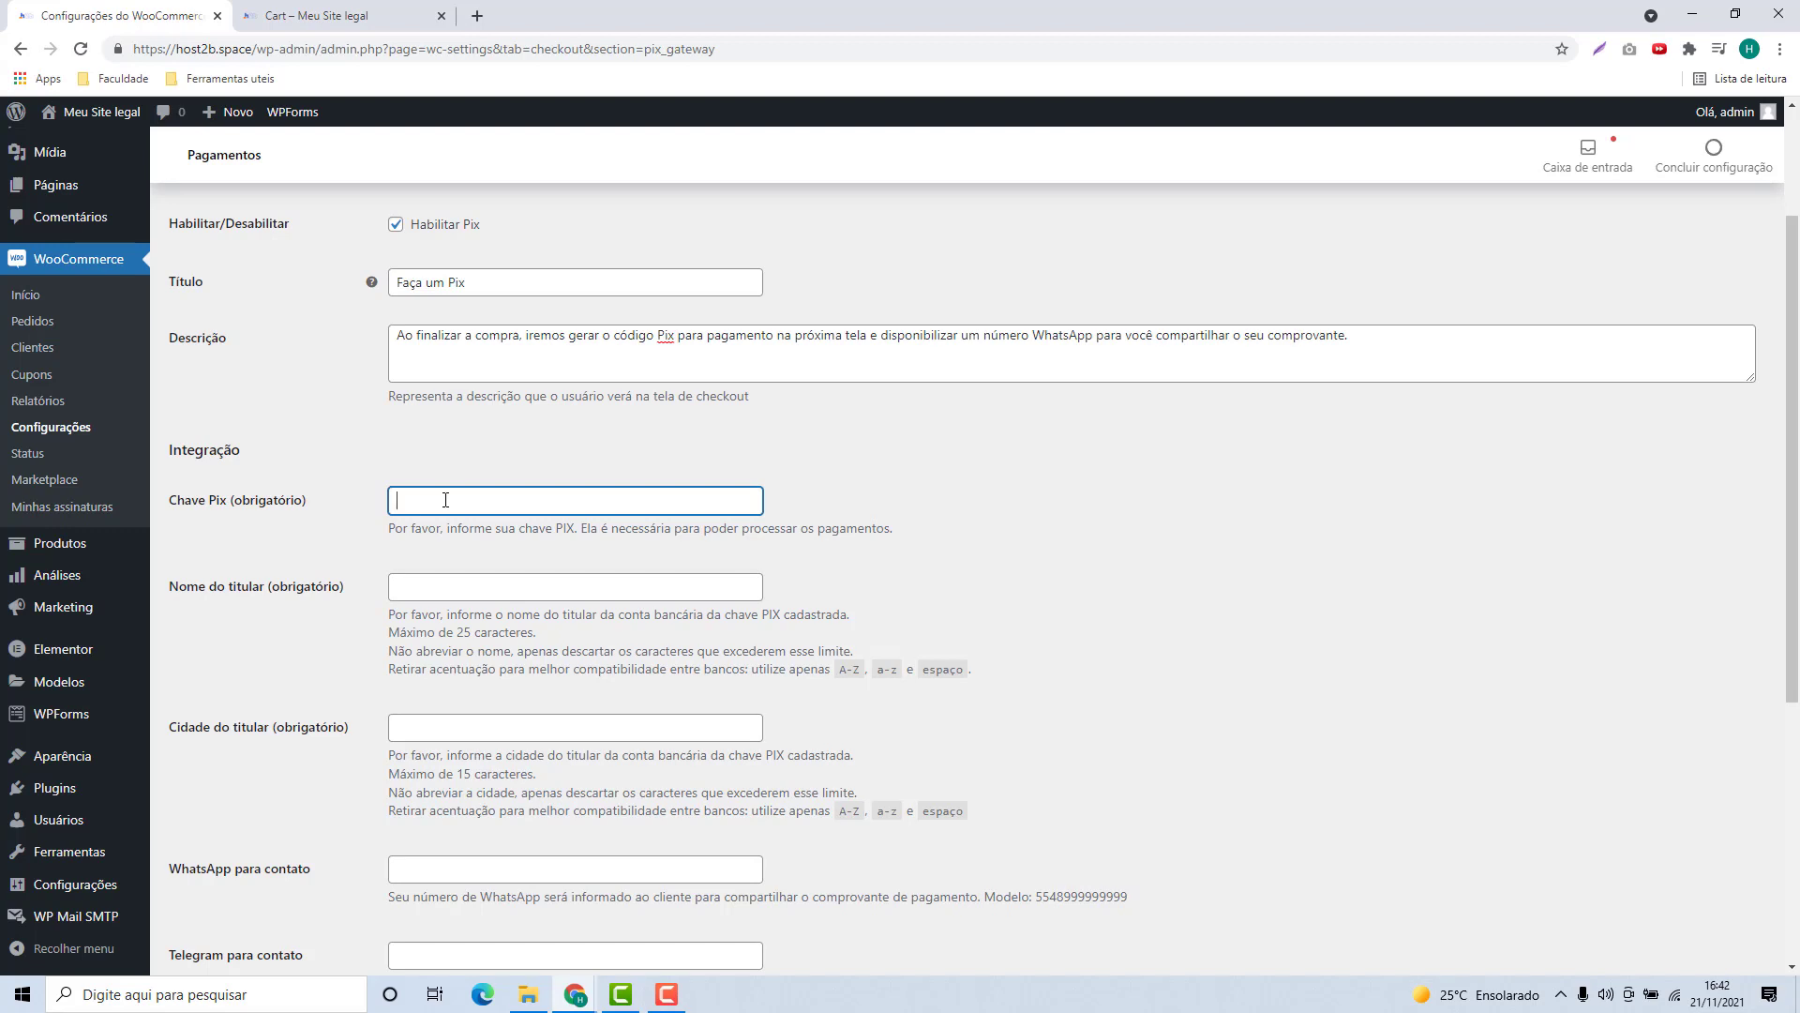
Step: Enter the Pix key e-mail, the account holder's name and holder city São Paulo
triple_click(605, 511)
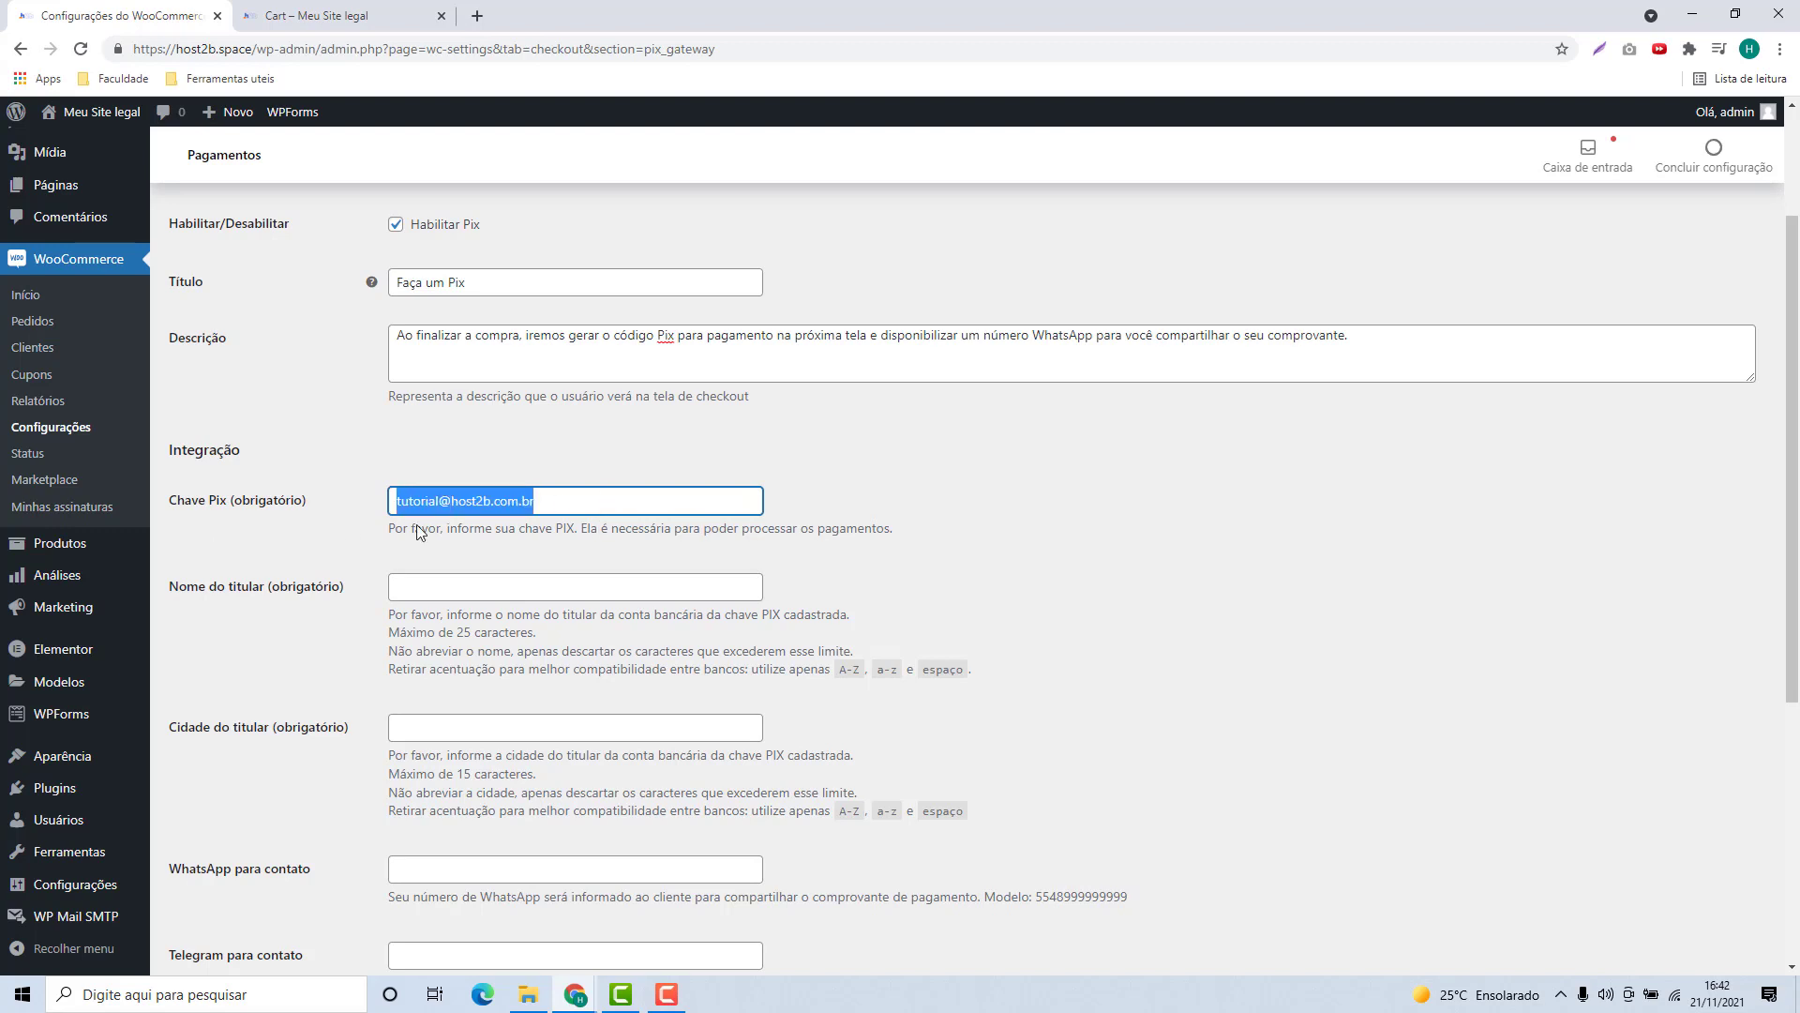
left_click(309, 589)
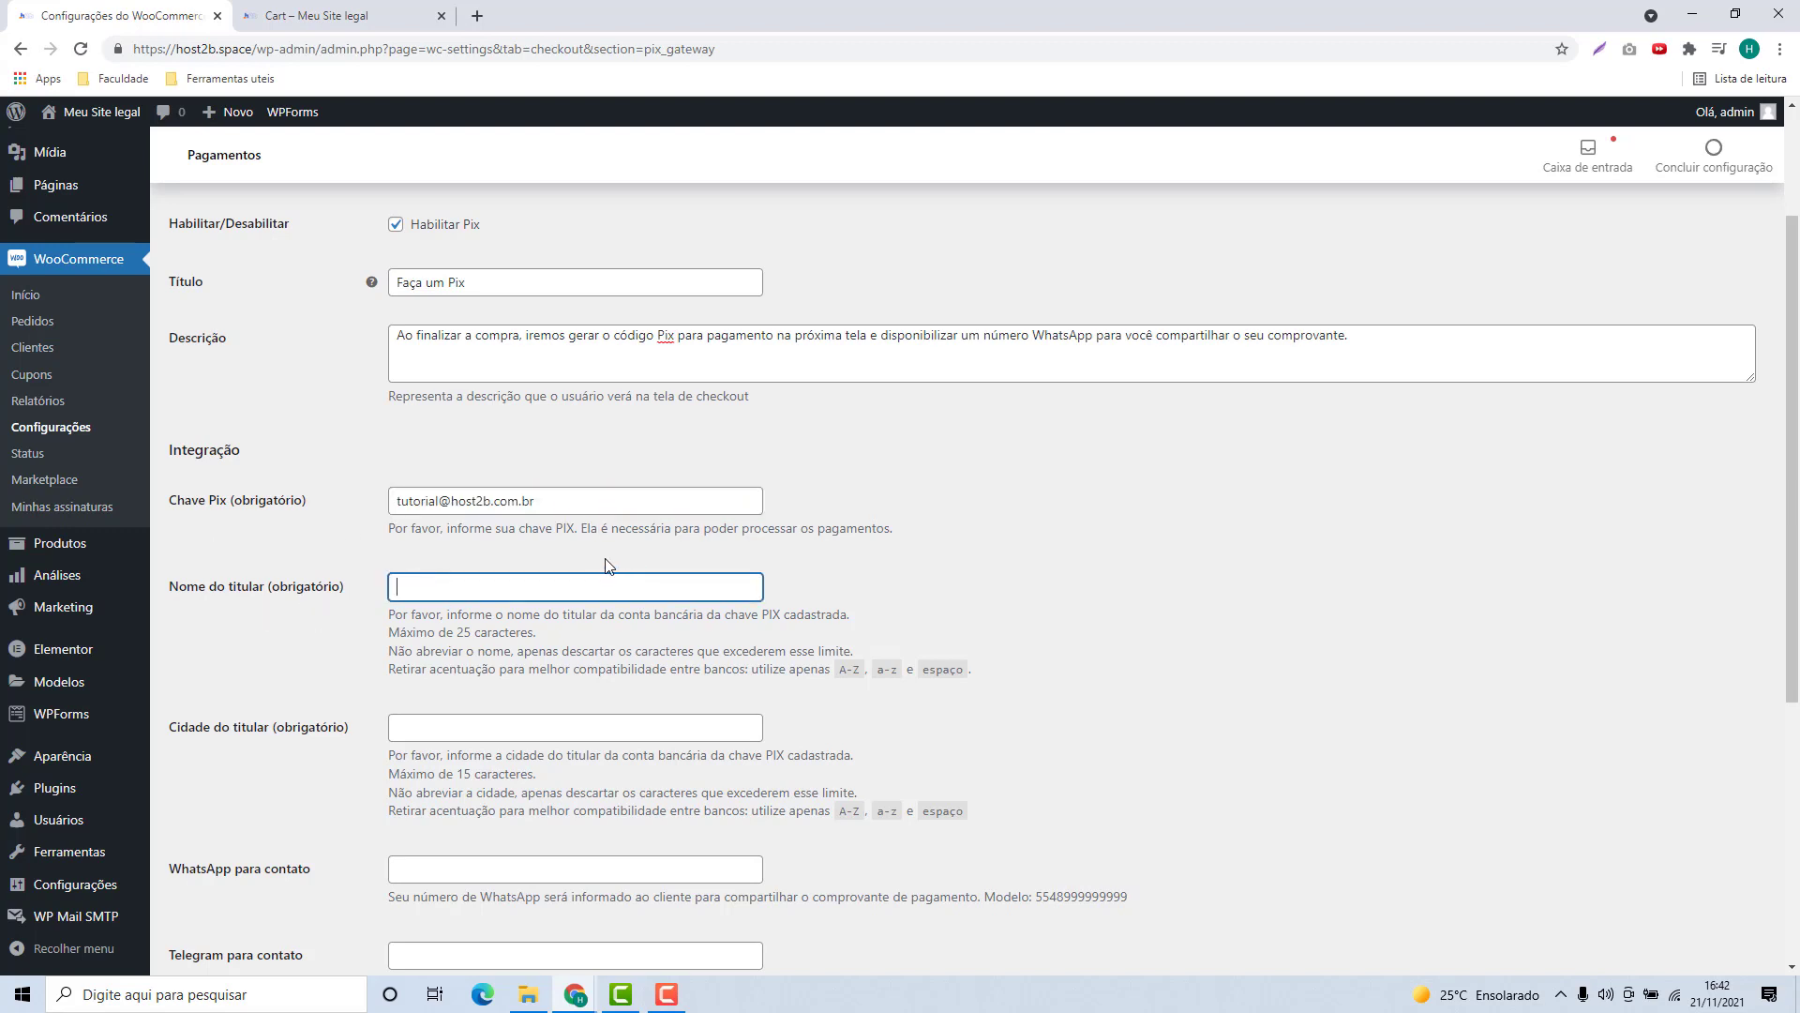
type("Fernando")
scroll(605, 564, "down", 2)
left_click(608, 542)
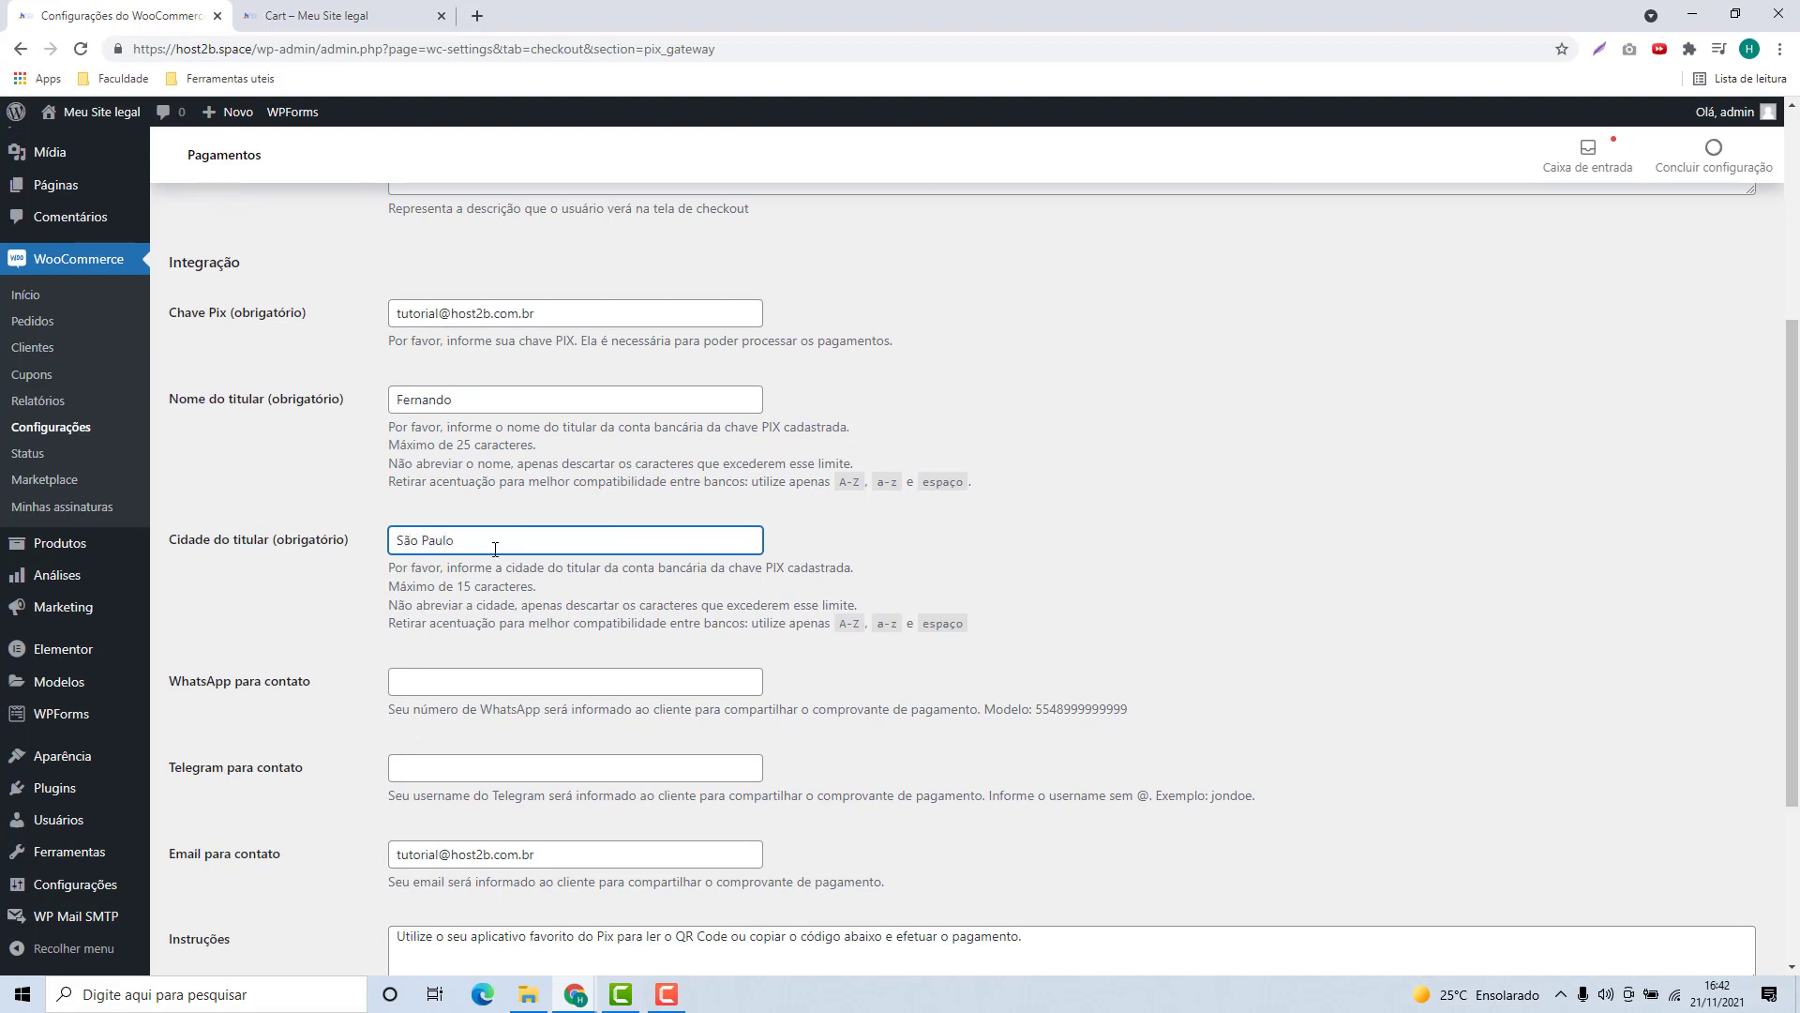
left_click(343, 604)
scroll(320, 621, "down", 2)
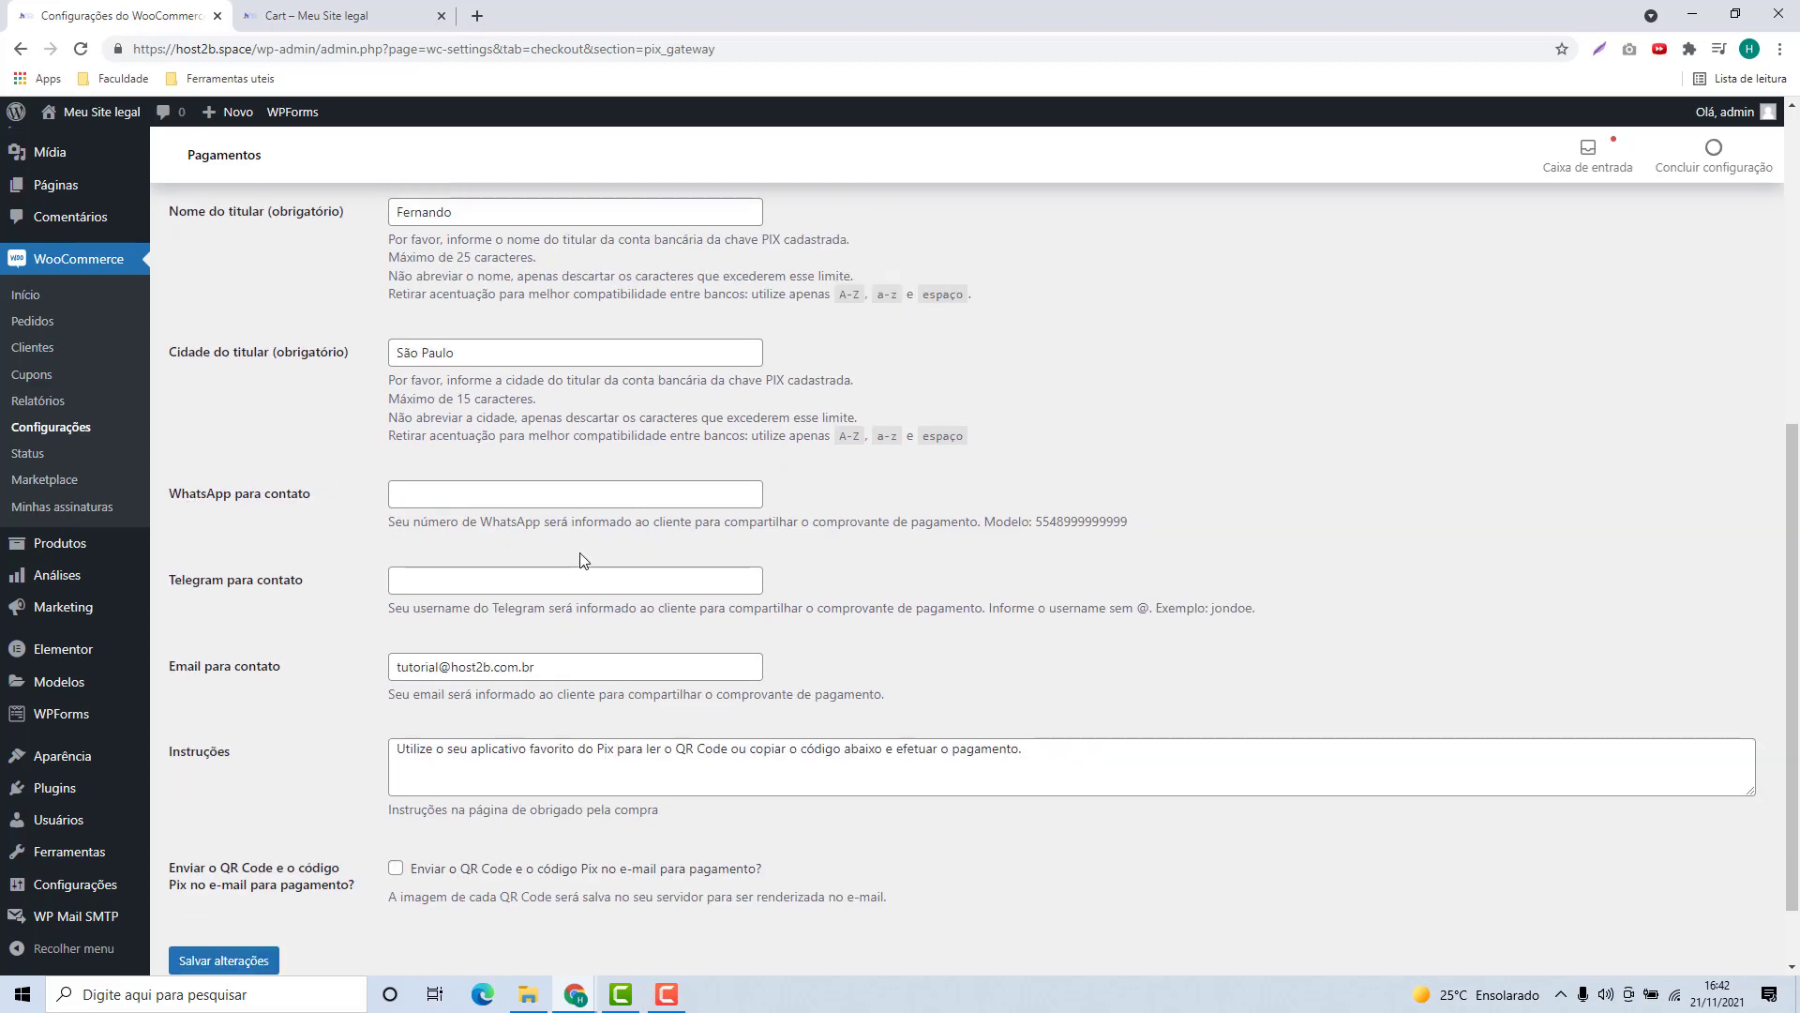
Step: Review the contact e-mail and payment instructions, then save the Pix settings with Salvar alterações
left_click(506, 486)
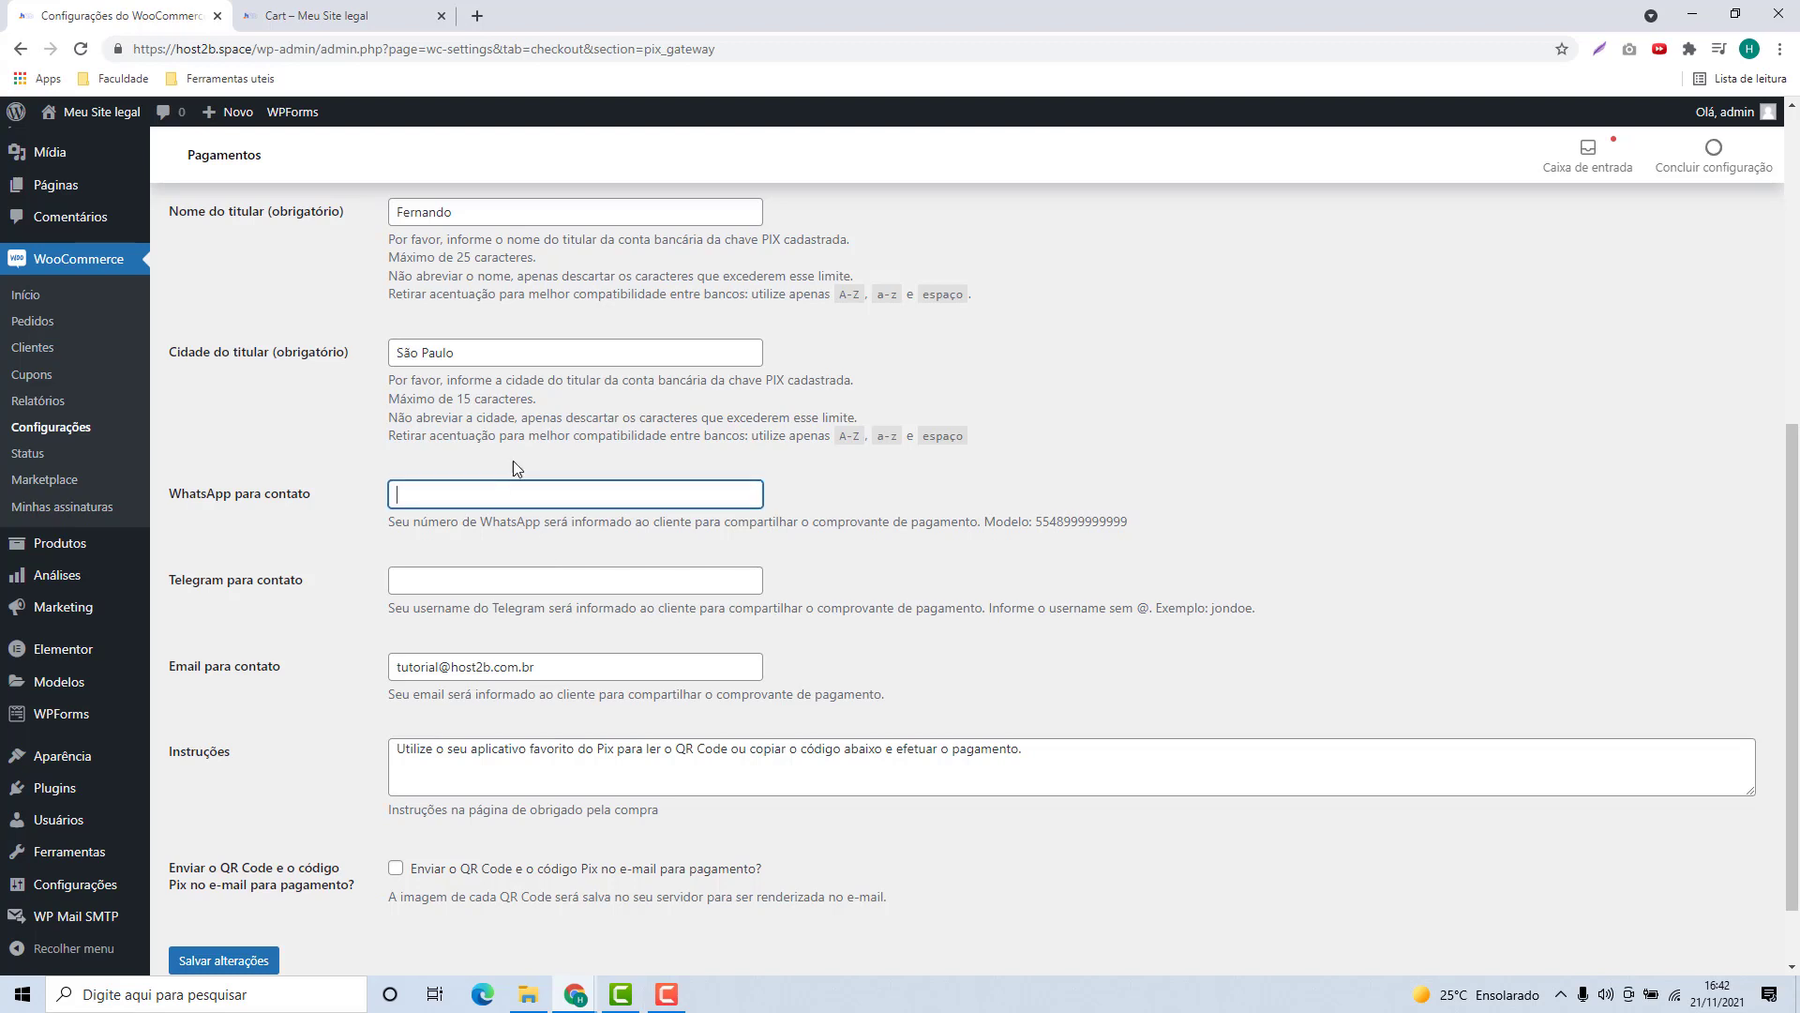
left_click(428, 576)
scroll(427, 572, "down", 1)
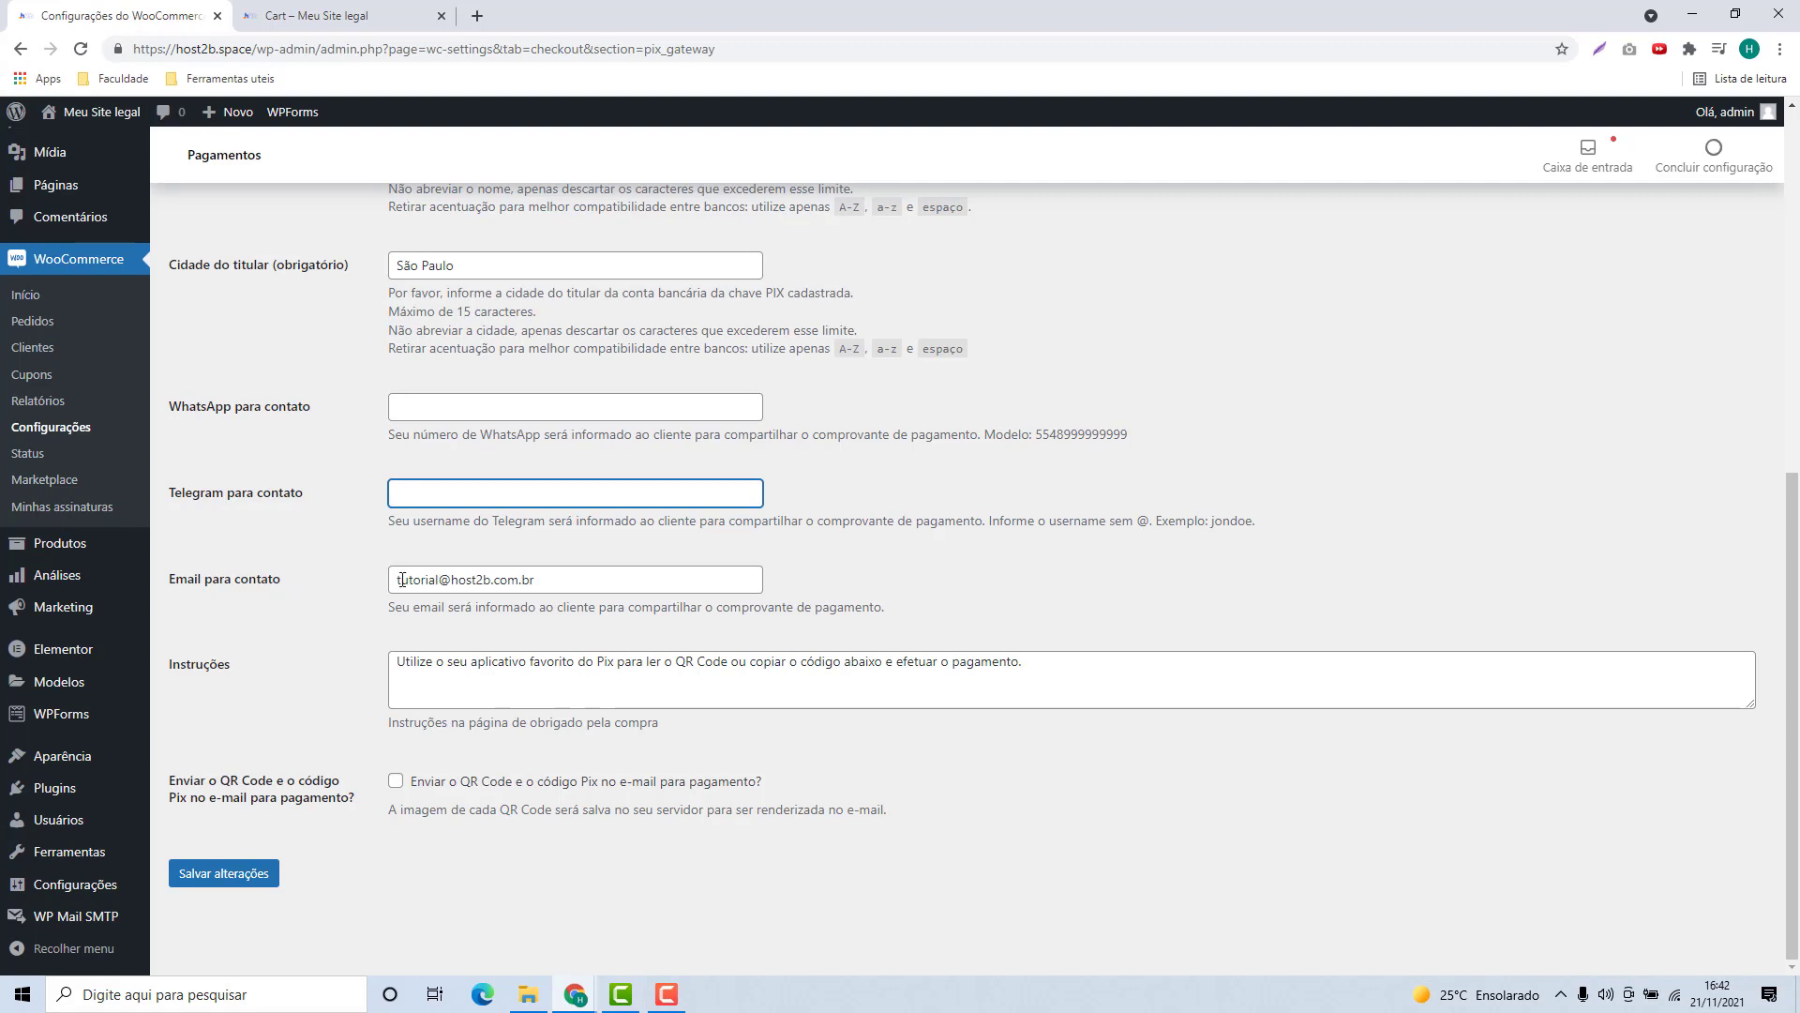
left_click_drag(401, 580, 533, 601)
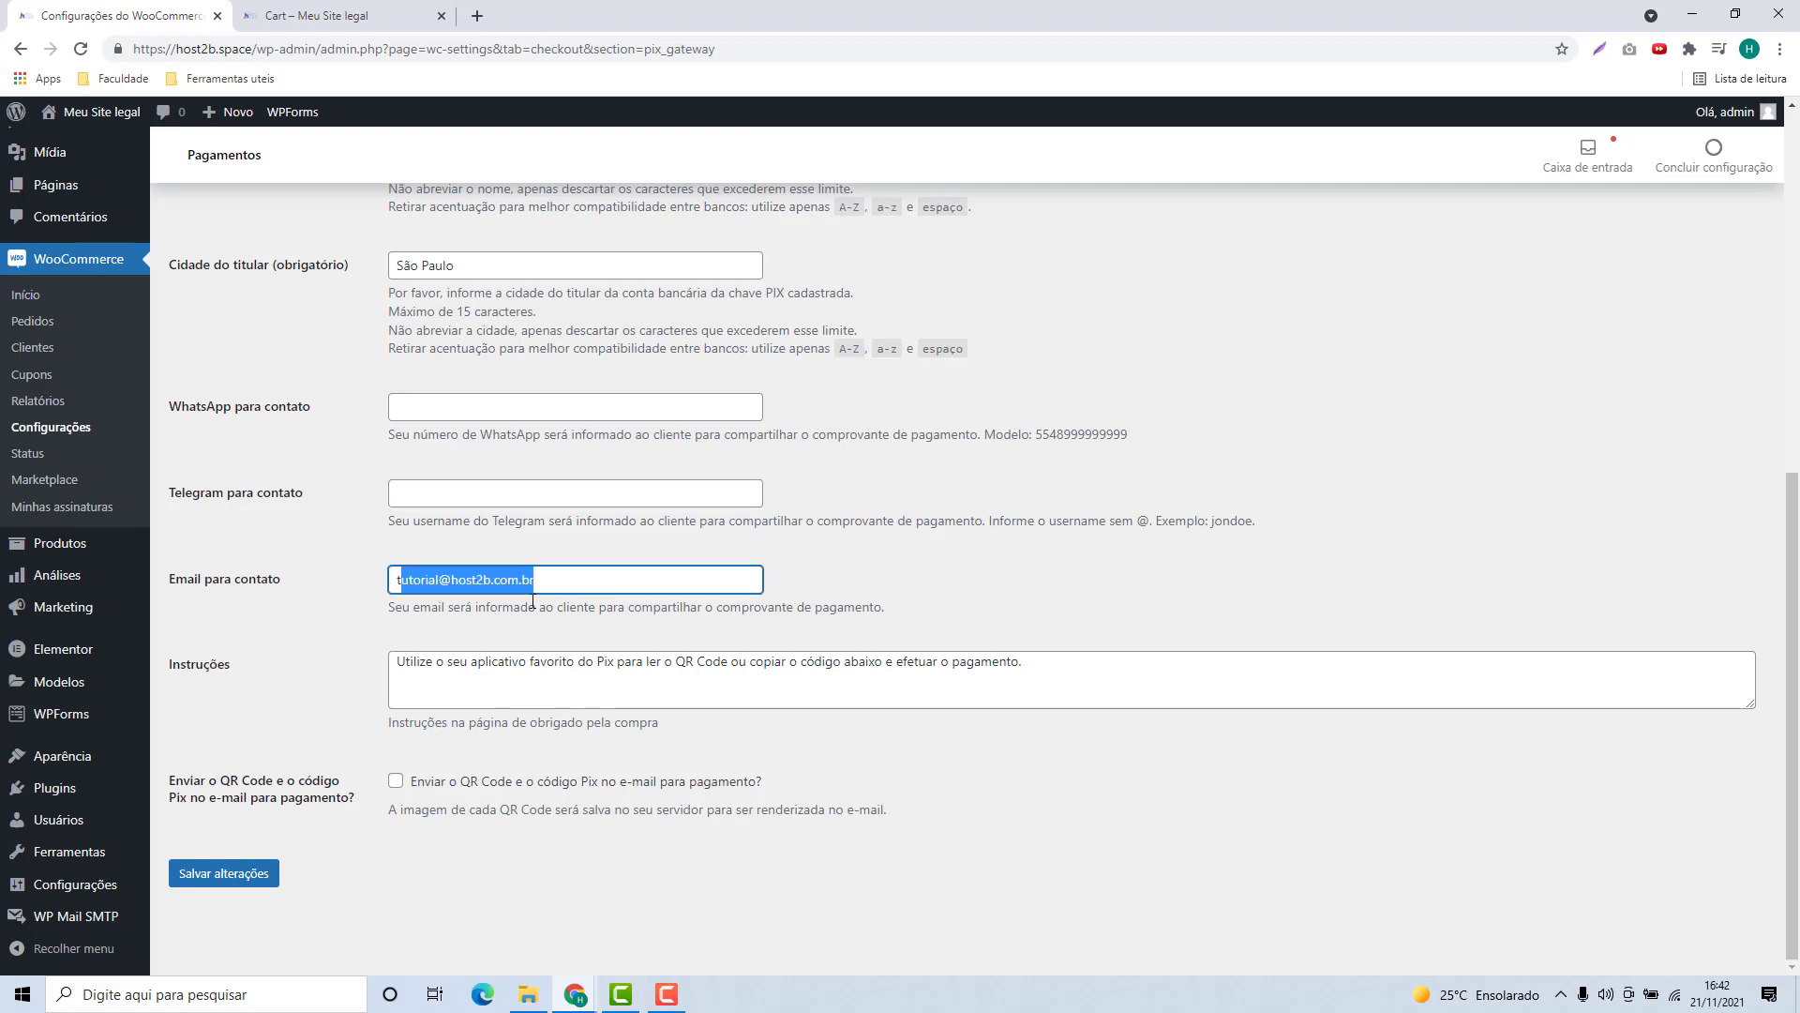
left_click(333, 608)
left_click(396, 670)
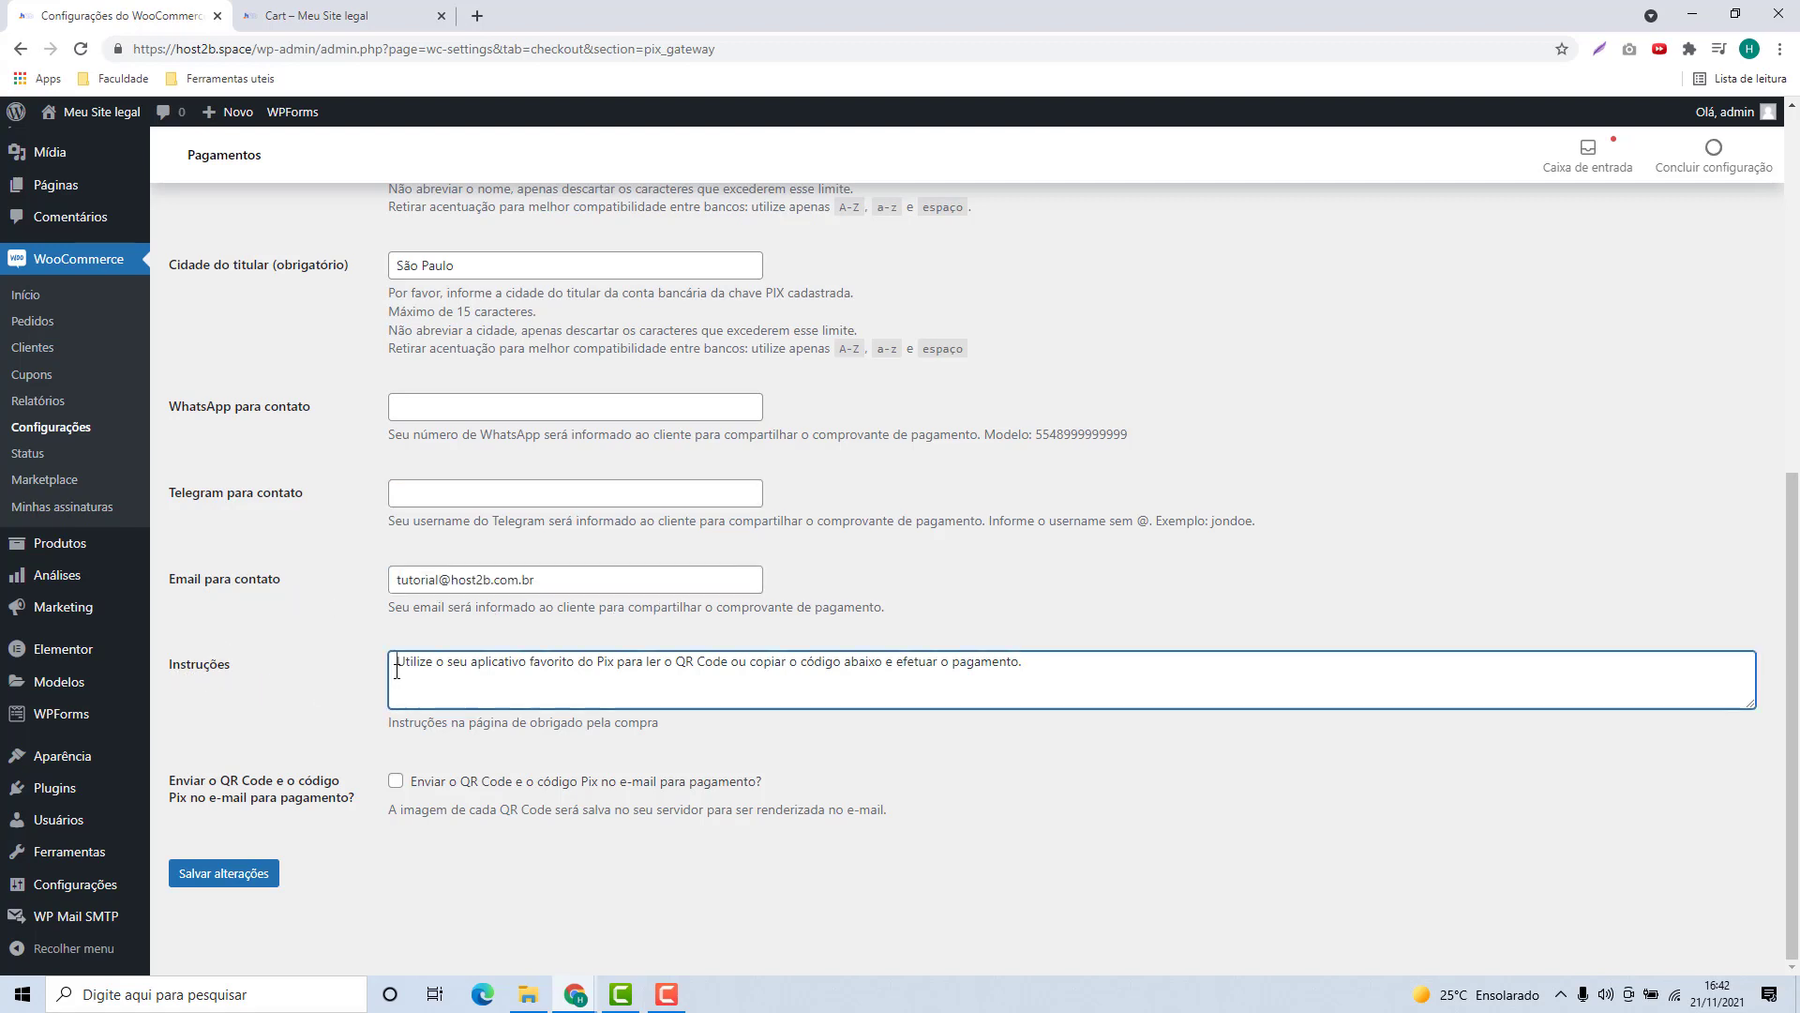
left_click_drag(397, 670, 1116, 684)
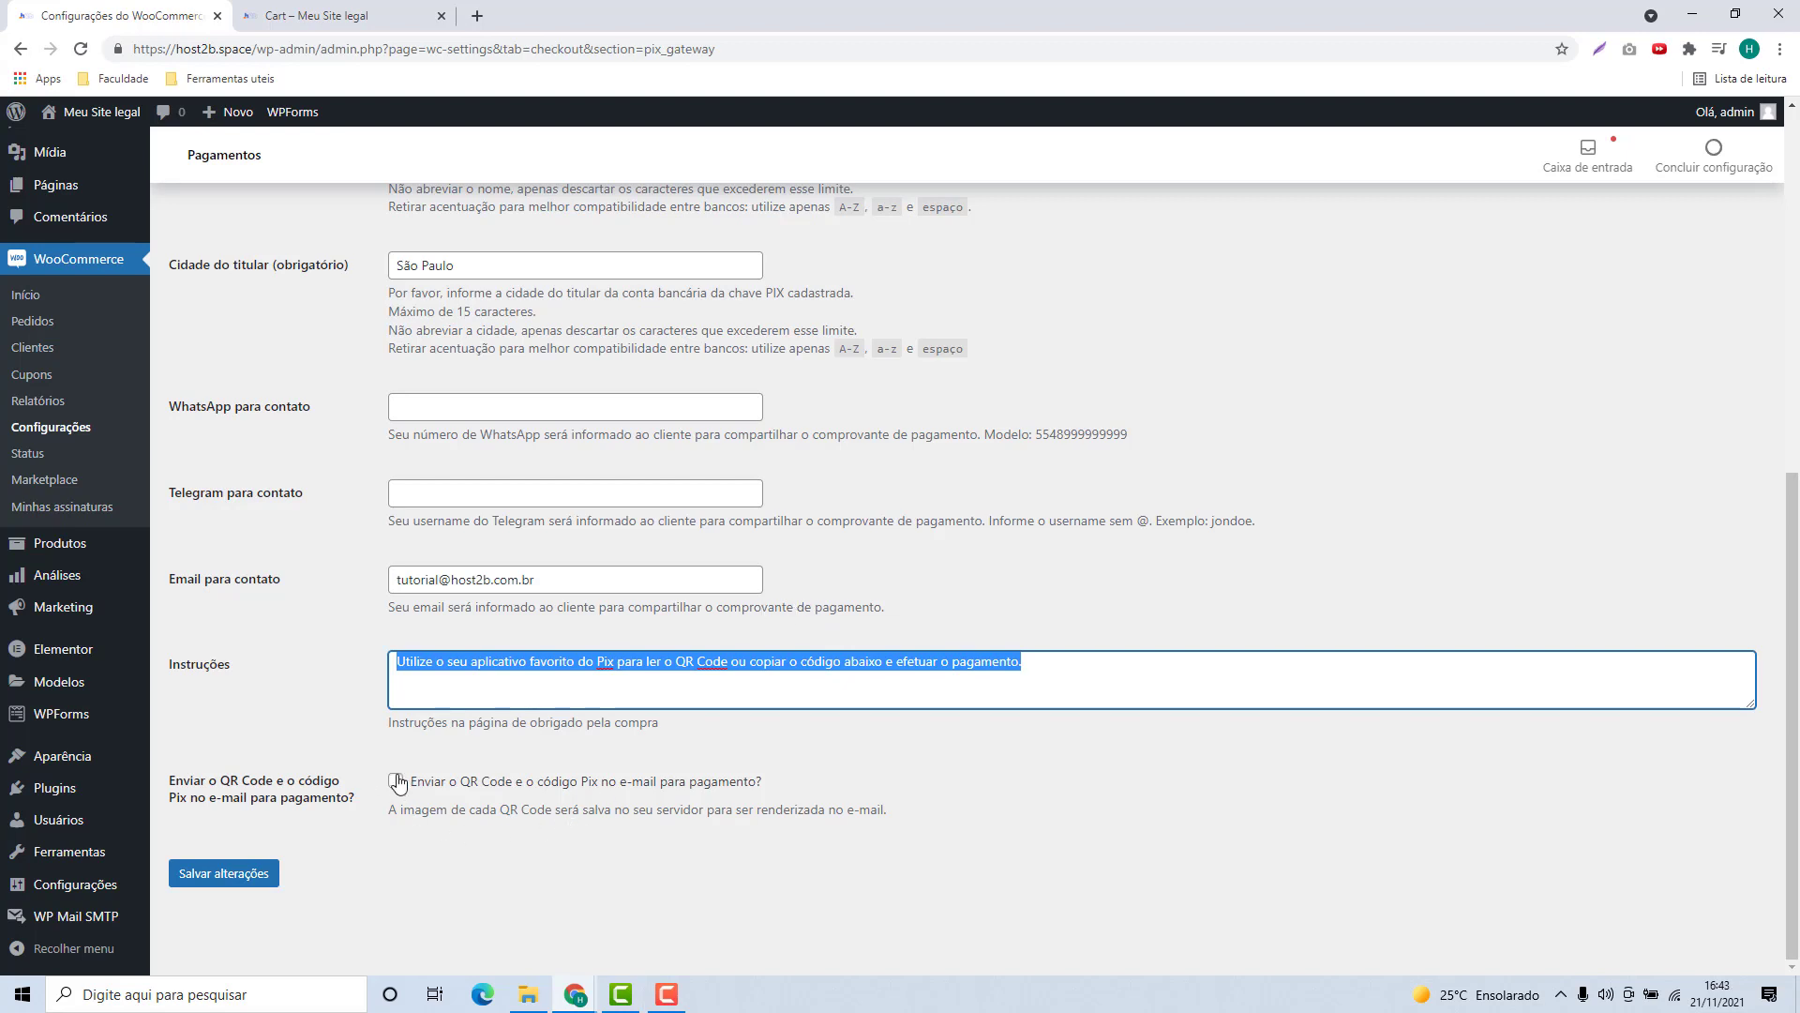
left_click(319, 864)
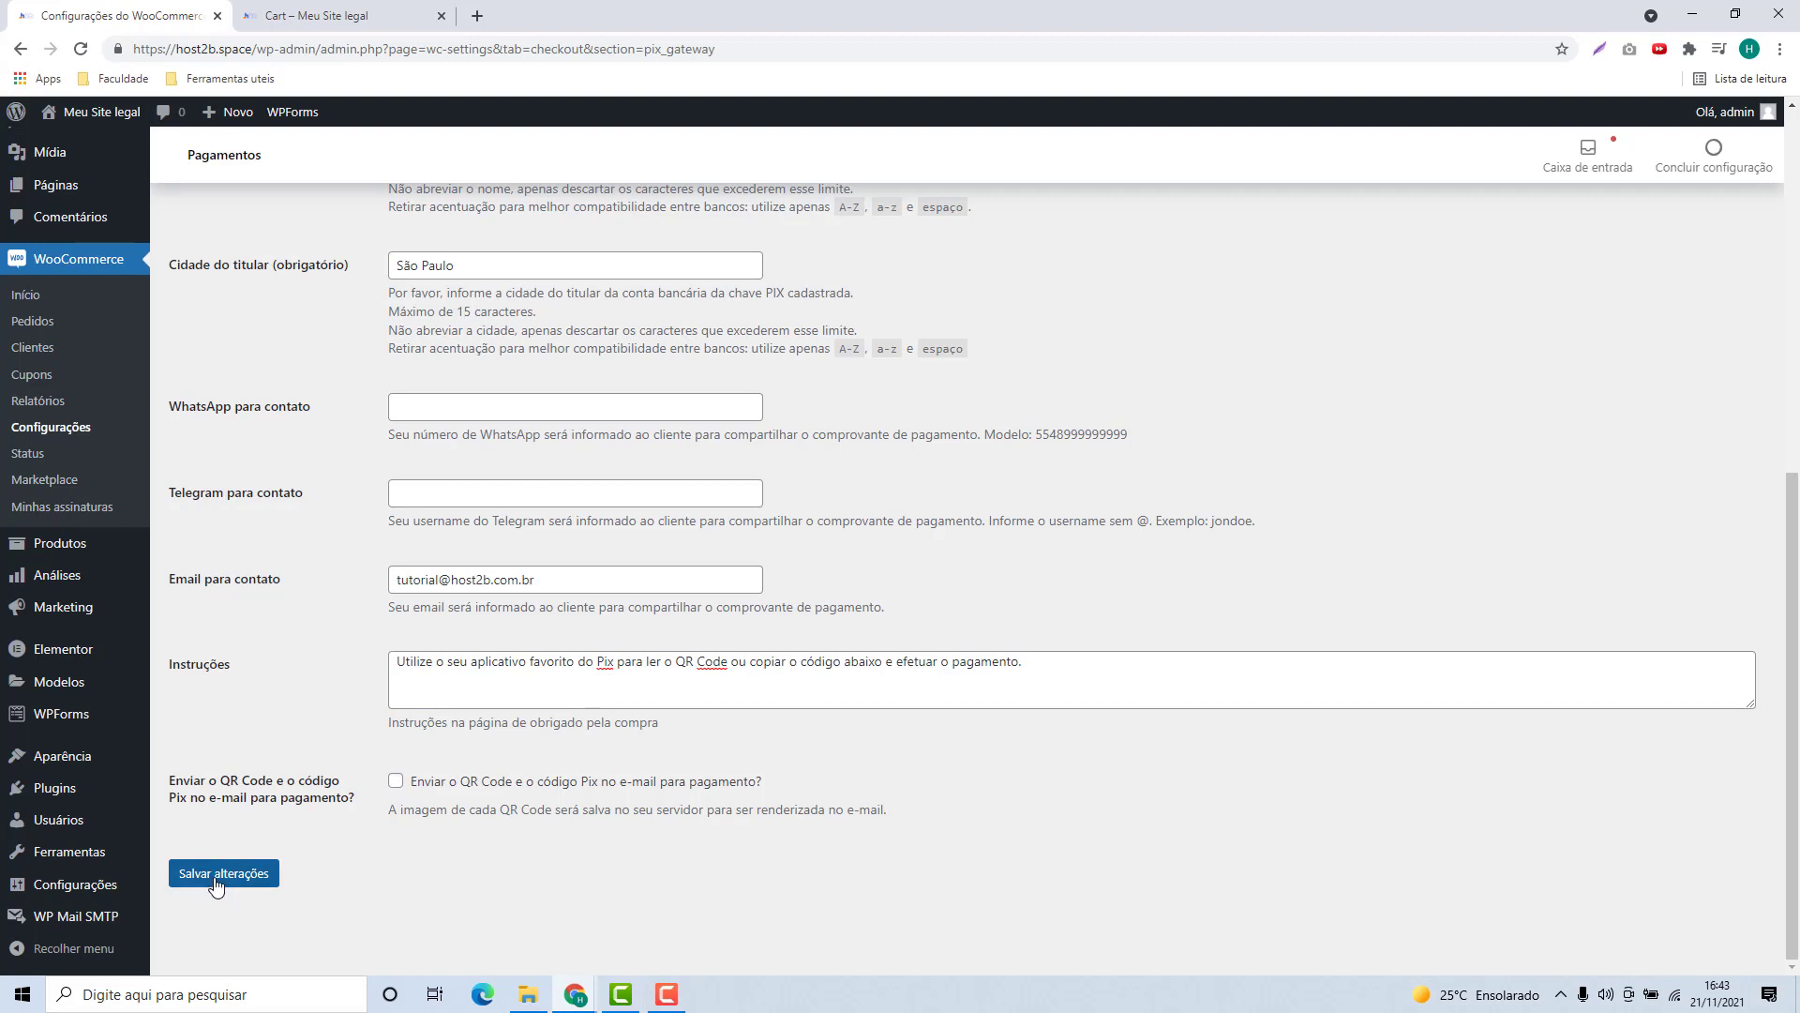
left_click(239, 879)
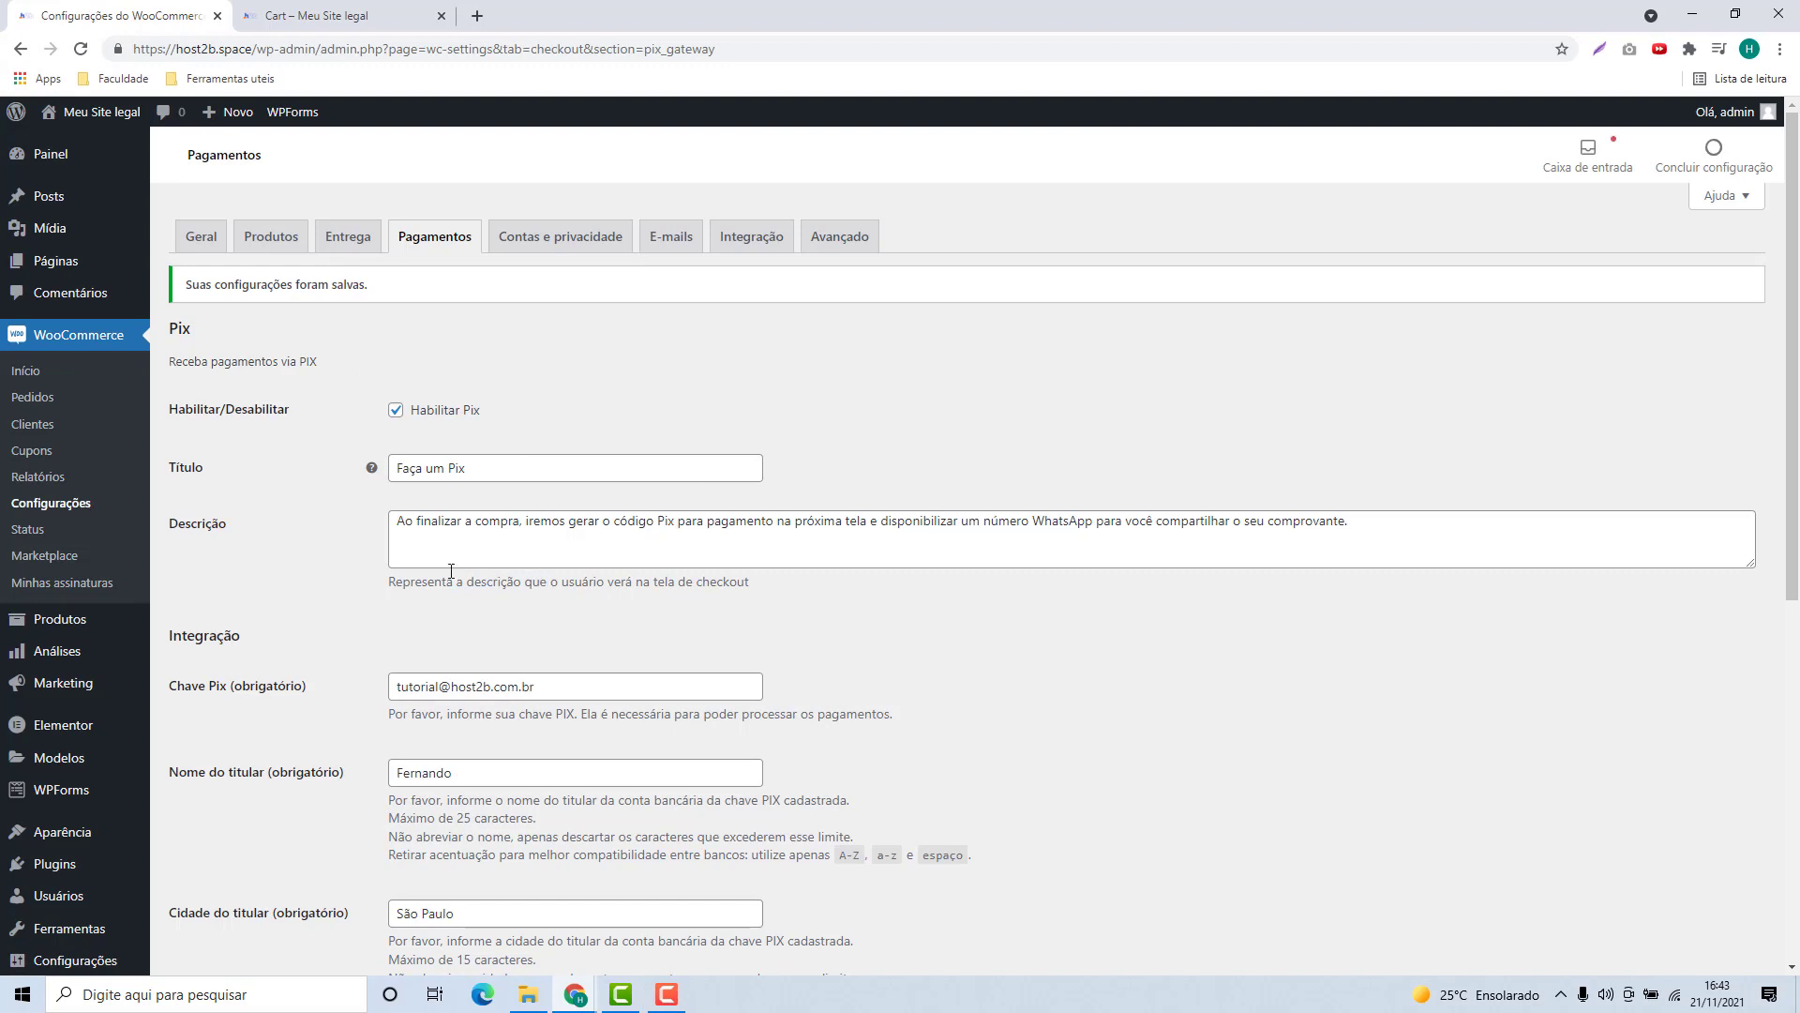
Step: Go from the storefront cart with the Hoodie with Zipper to the checkout page
left_click(317, 16)
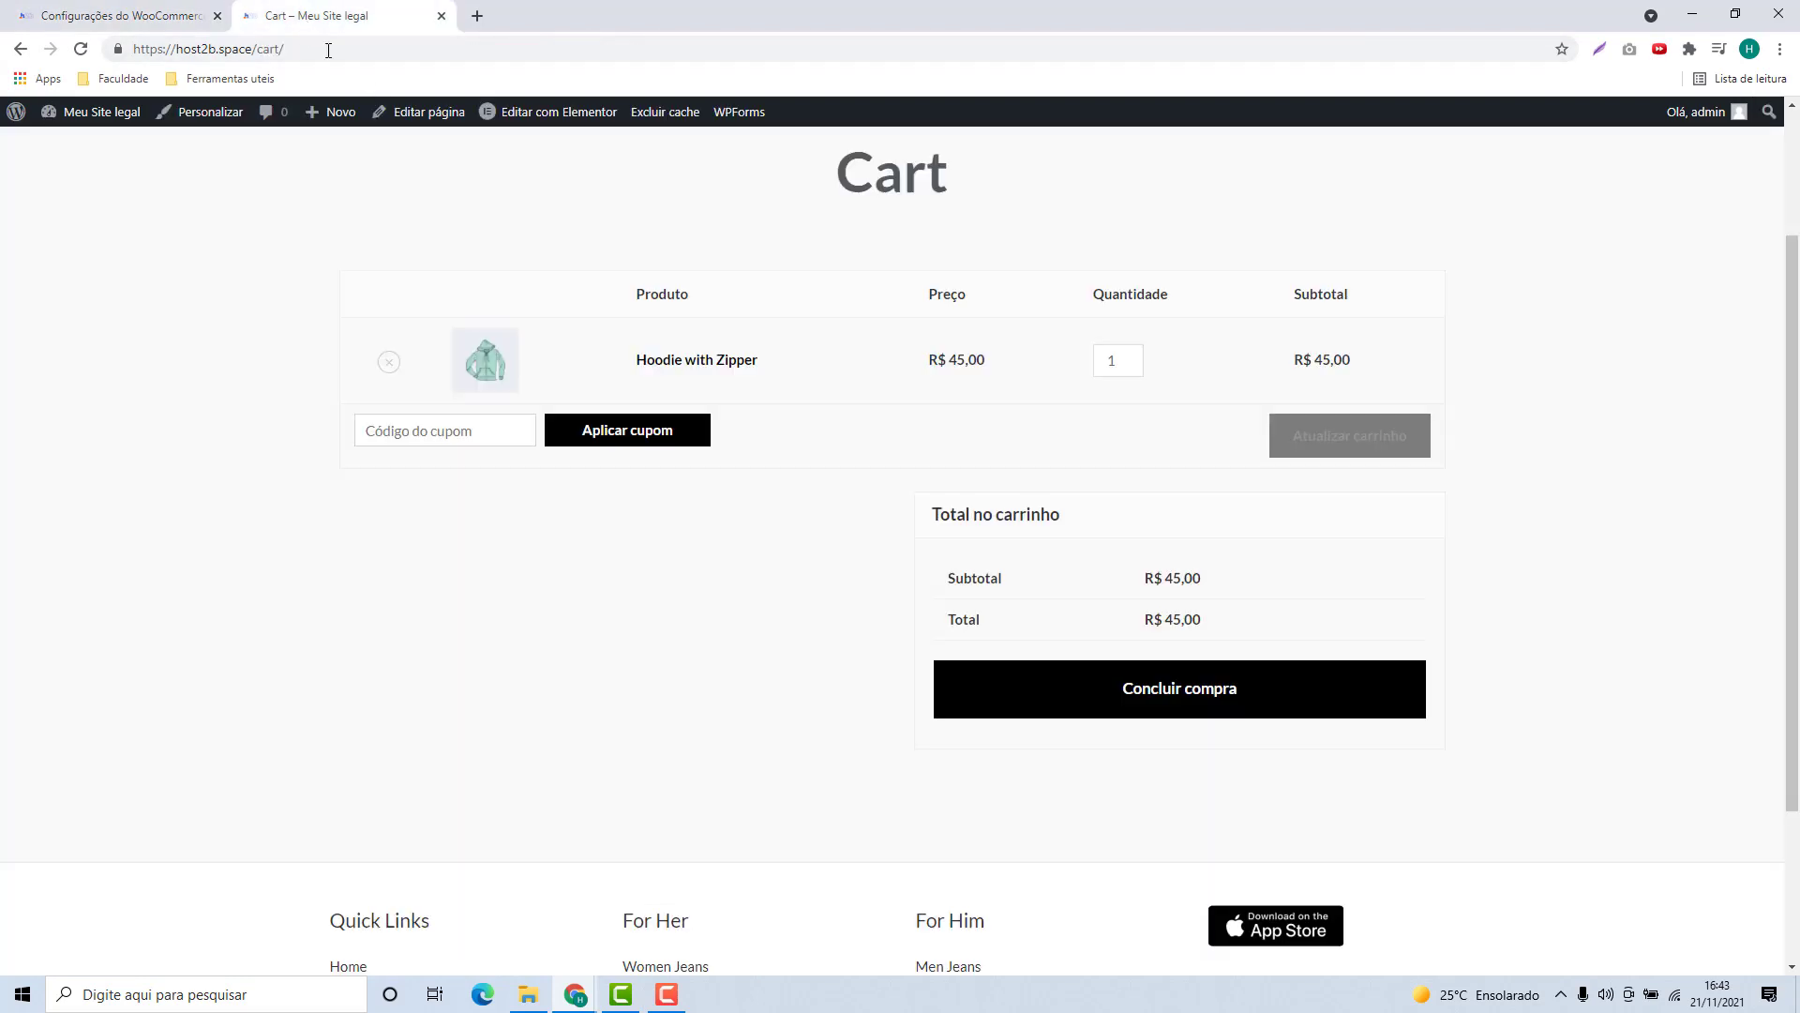
scroll(619, 647, "up", 2)
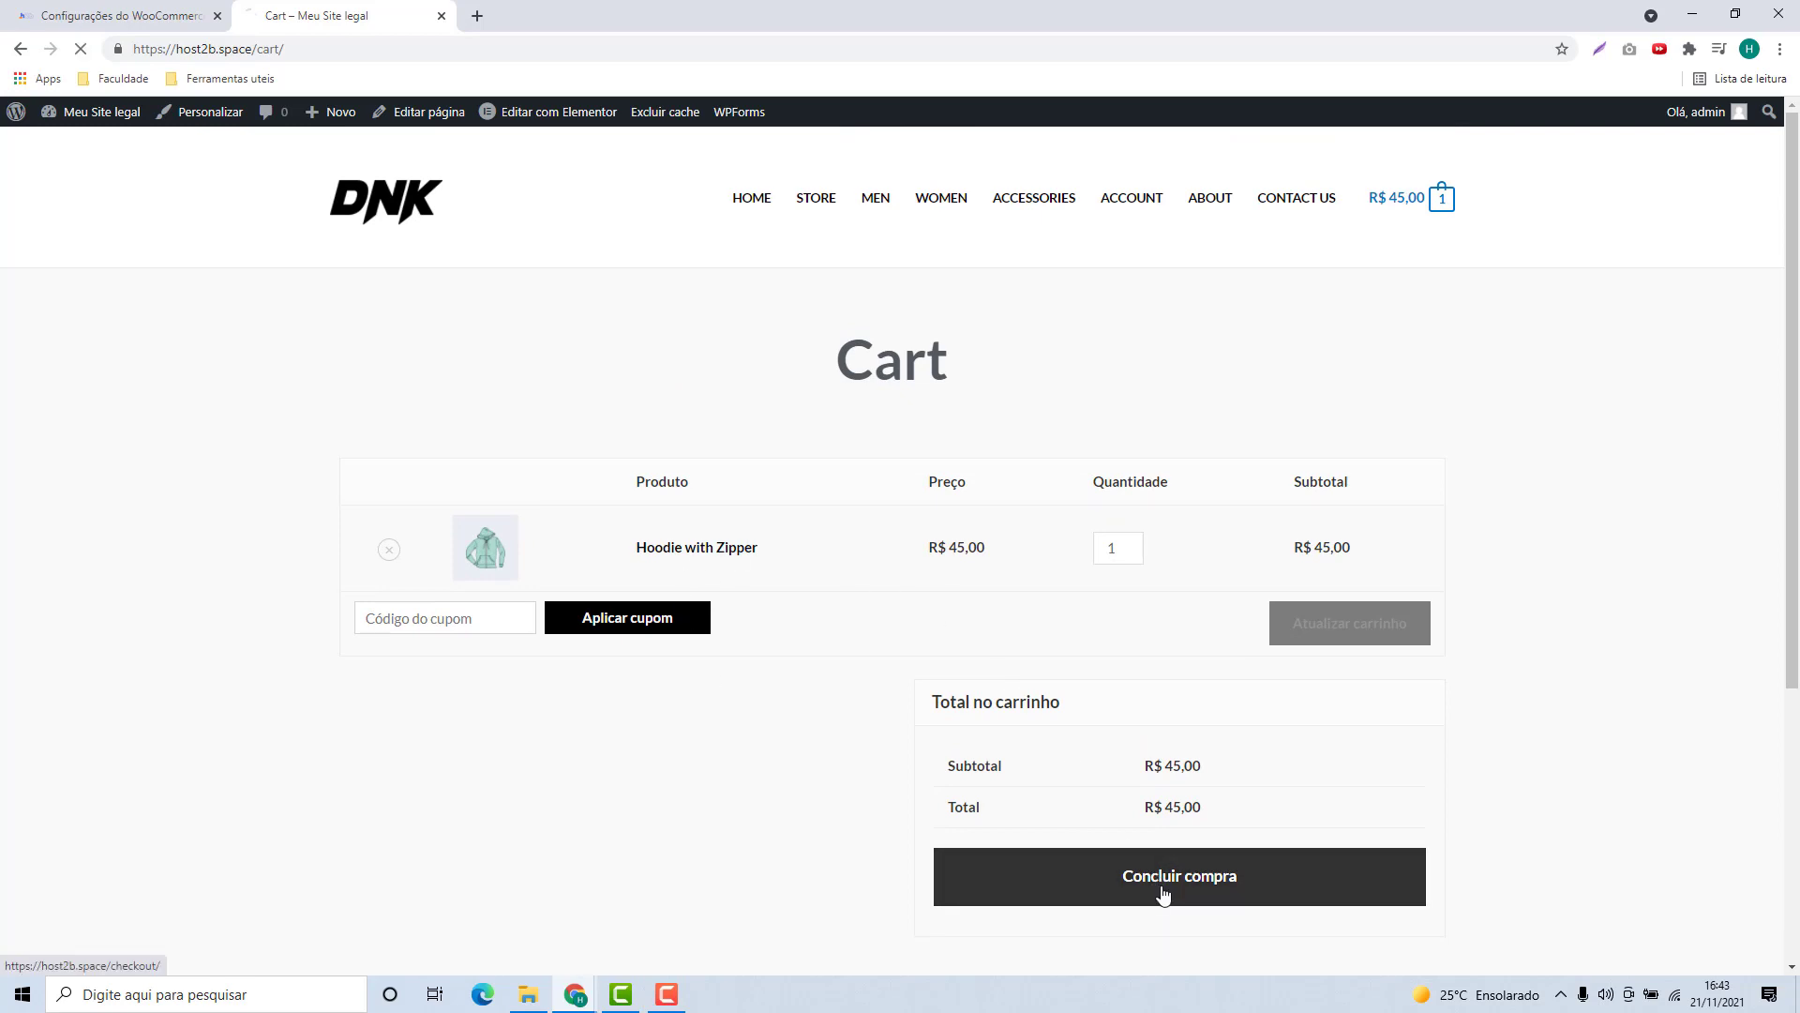
scroll(993, 747, "down", 2)
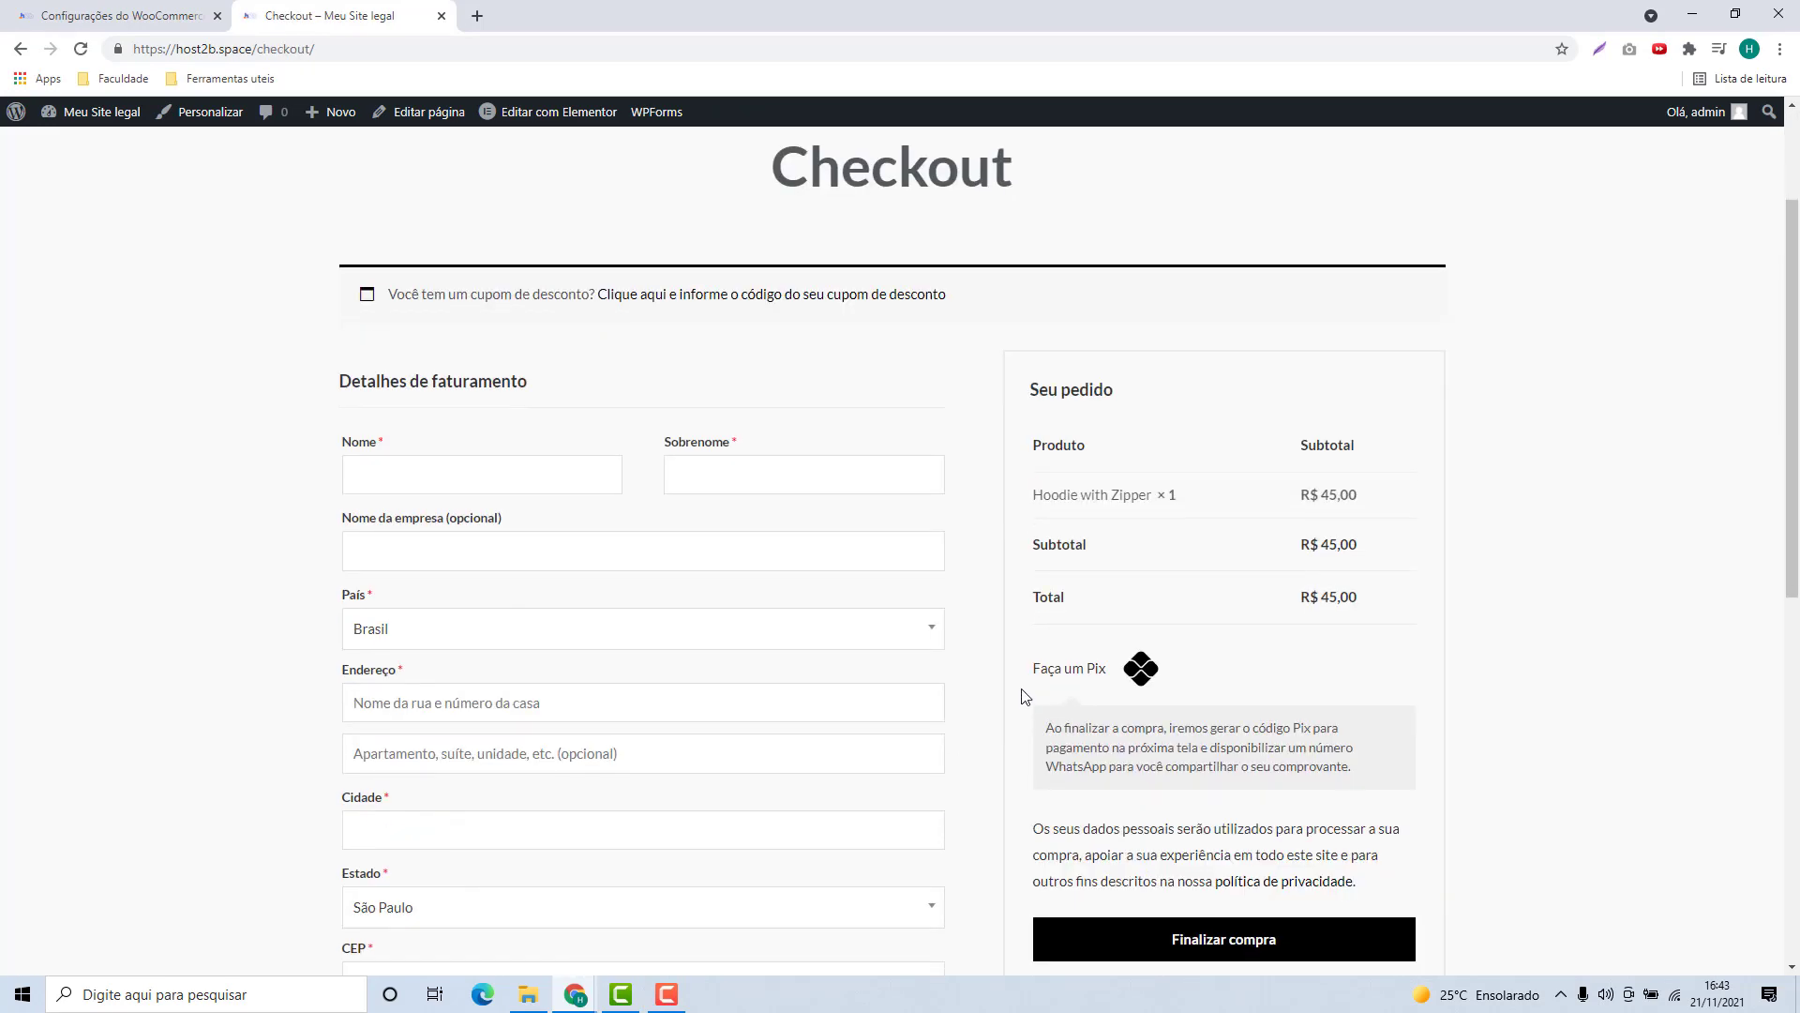
Step: Check that the Faça um Pix payment option is offered at checkout
scroll(1024, 696, "down", 1)
left_click(1036, 589)
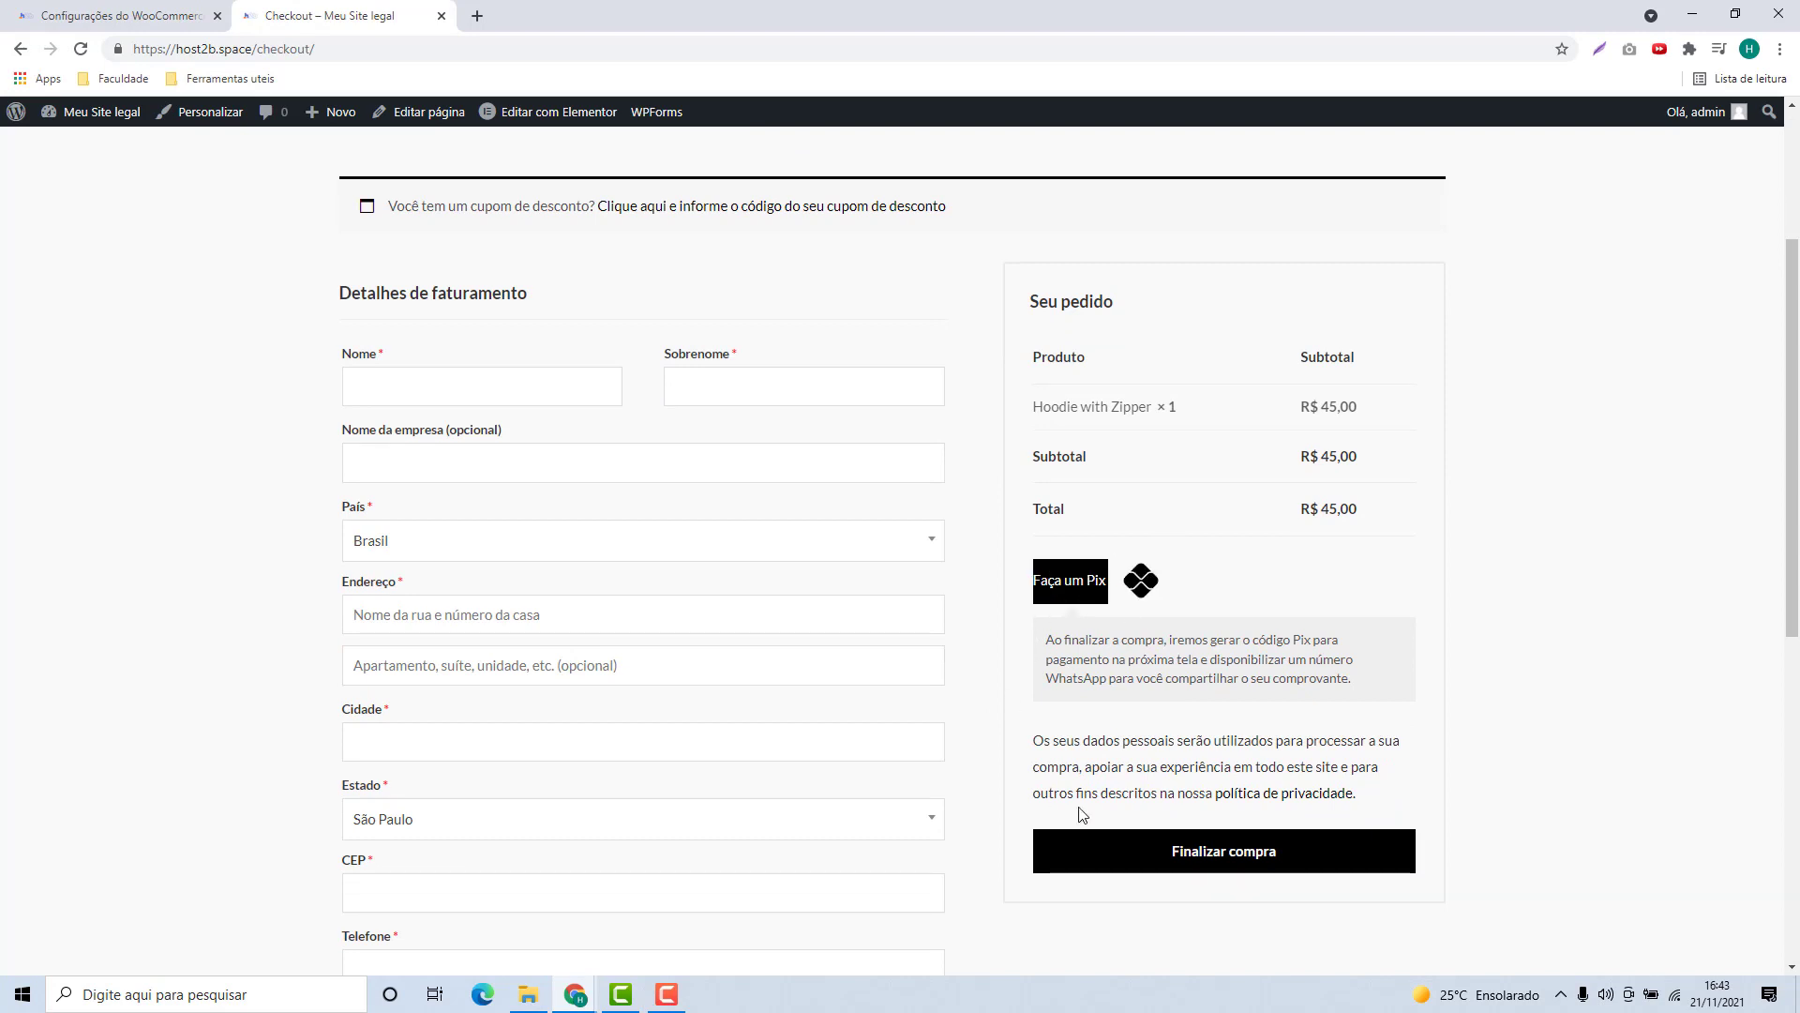
left_click(1181, 615)
left_click_drag(1038, 595, 1174, 593)
left_click(1239, 571)
scroll(909, 500, "down", 4)
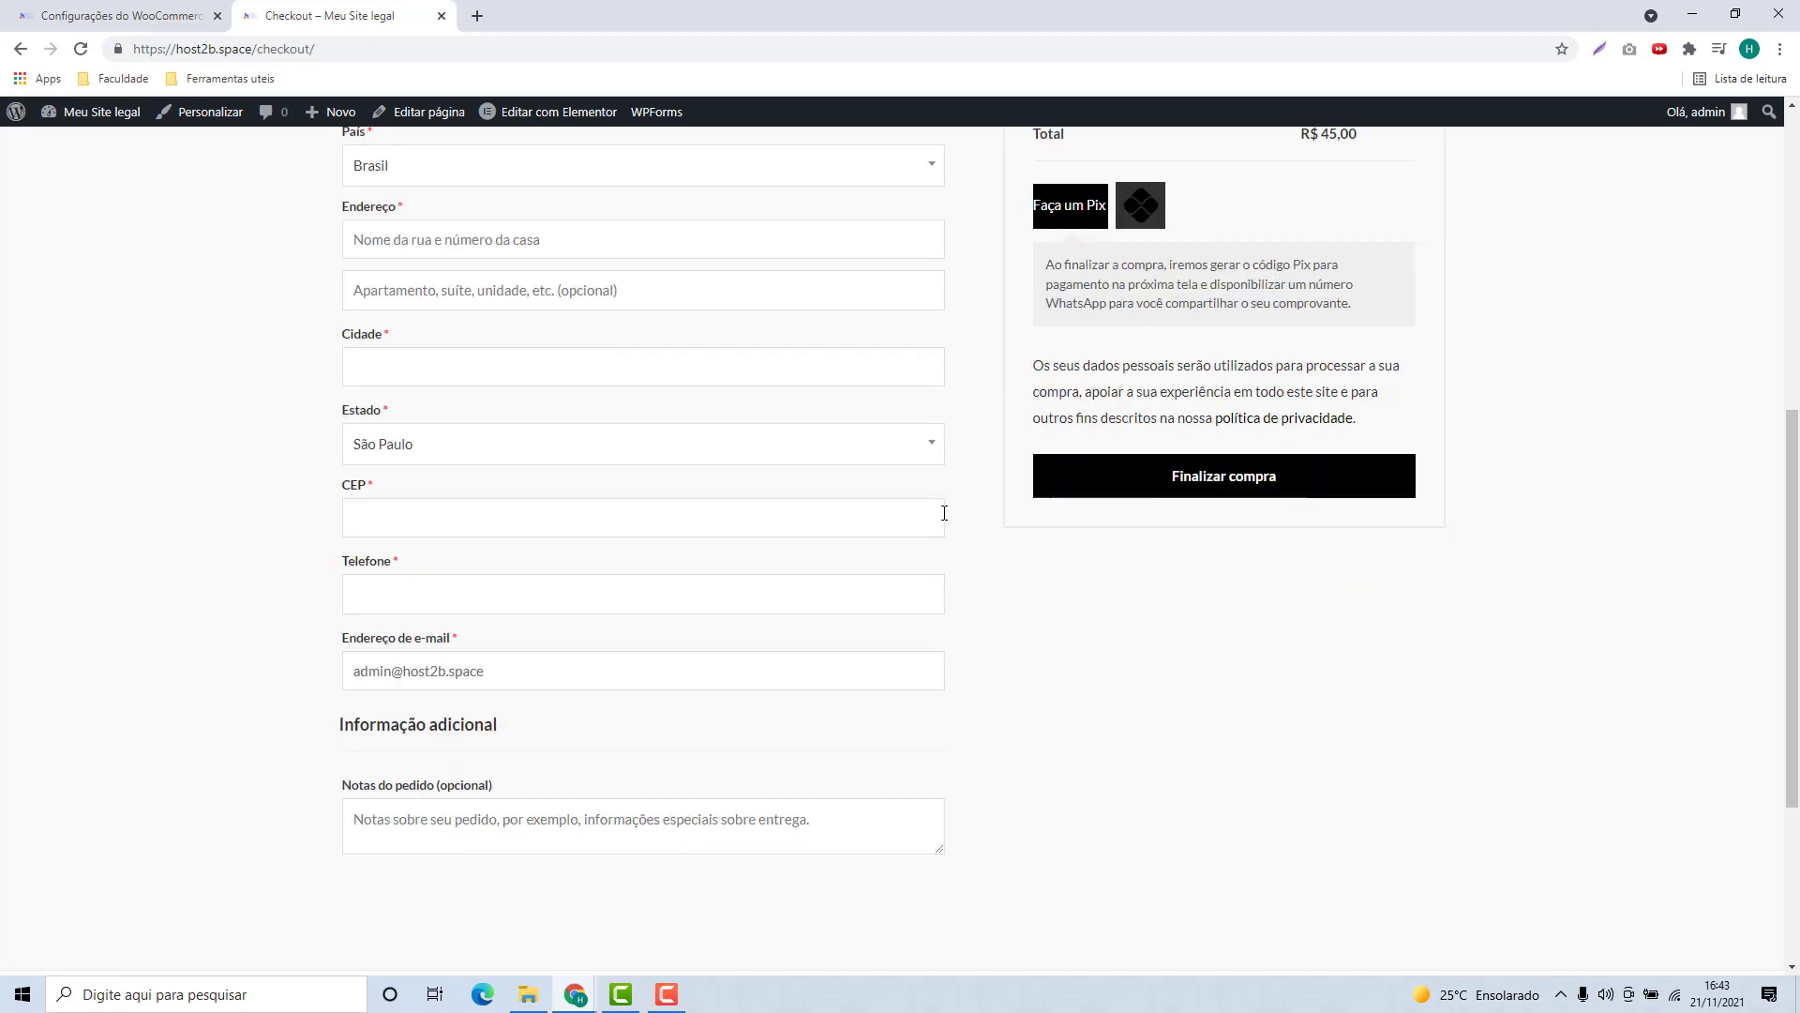
scroll(426, 392, "up", 2)
Step: Fill in the billing details and place the R$ 45,00 order paying with Pix
left_click(531, 199)
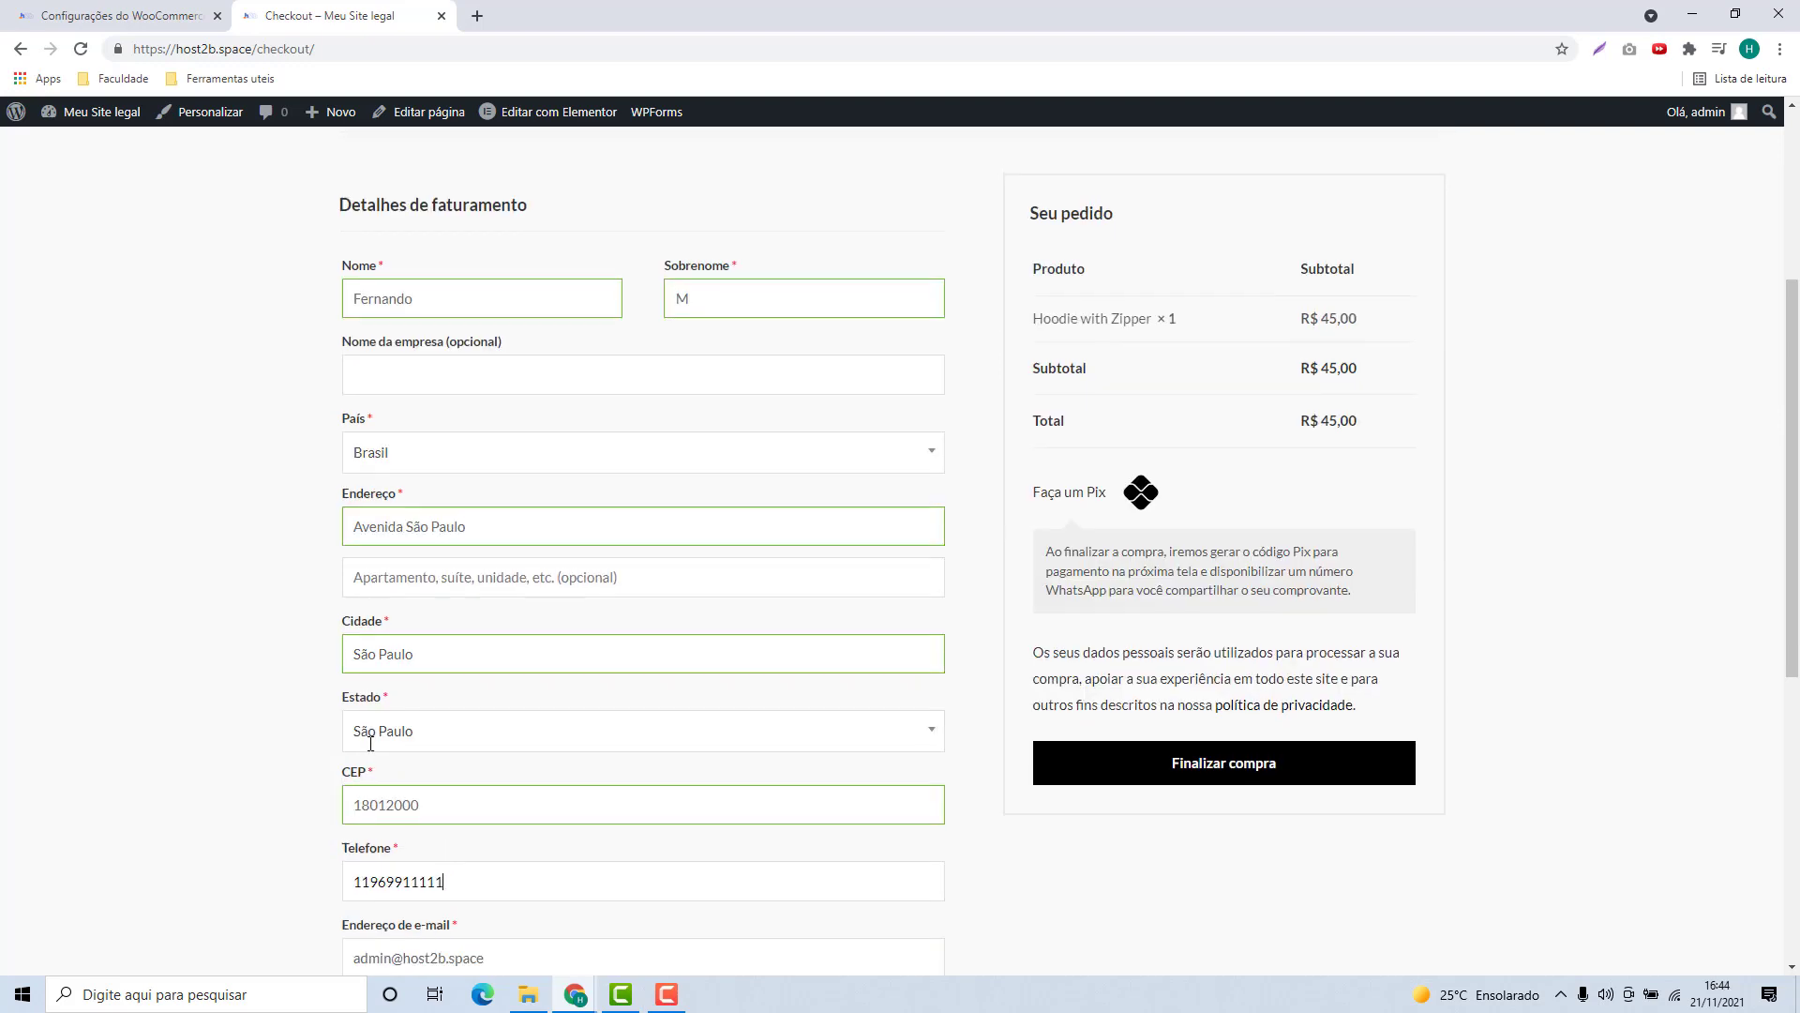
scroll(803, 581, "up", 2)
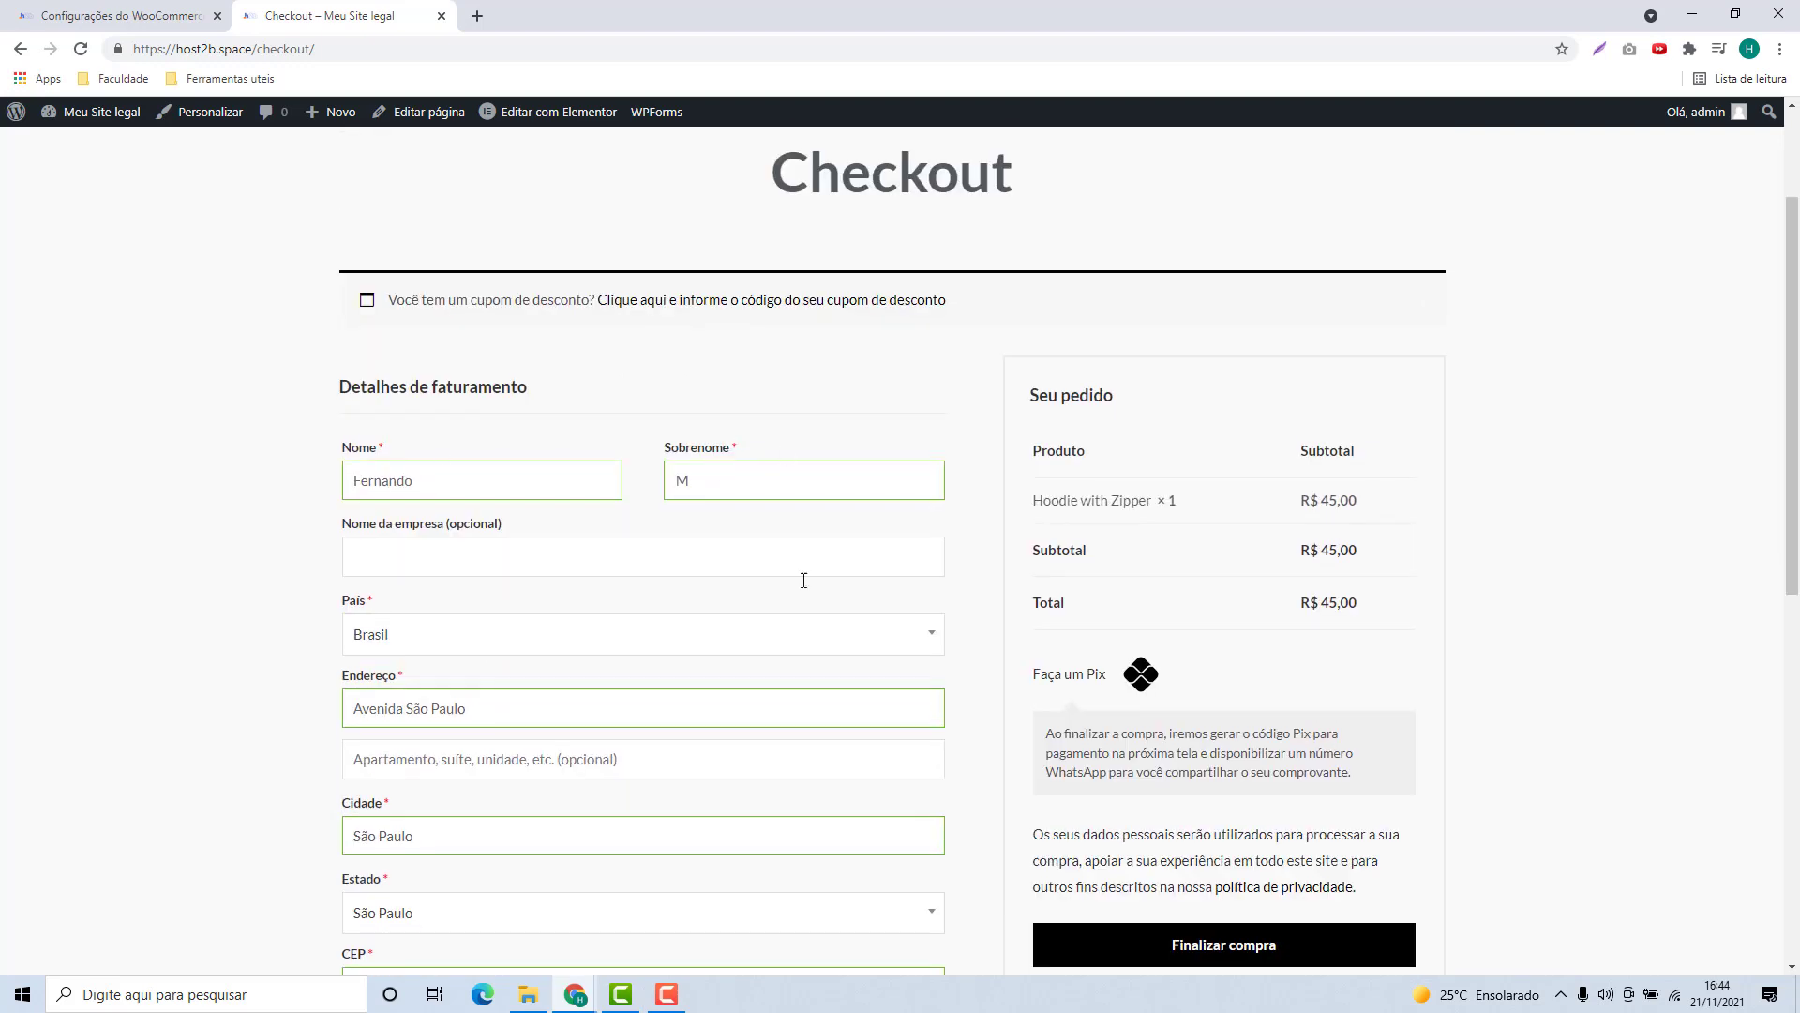
scroll(1354, 539, "down", 1)
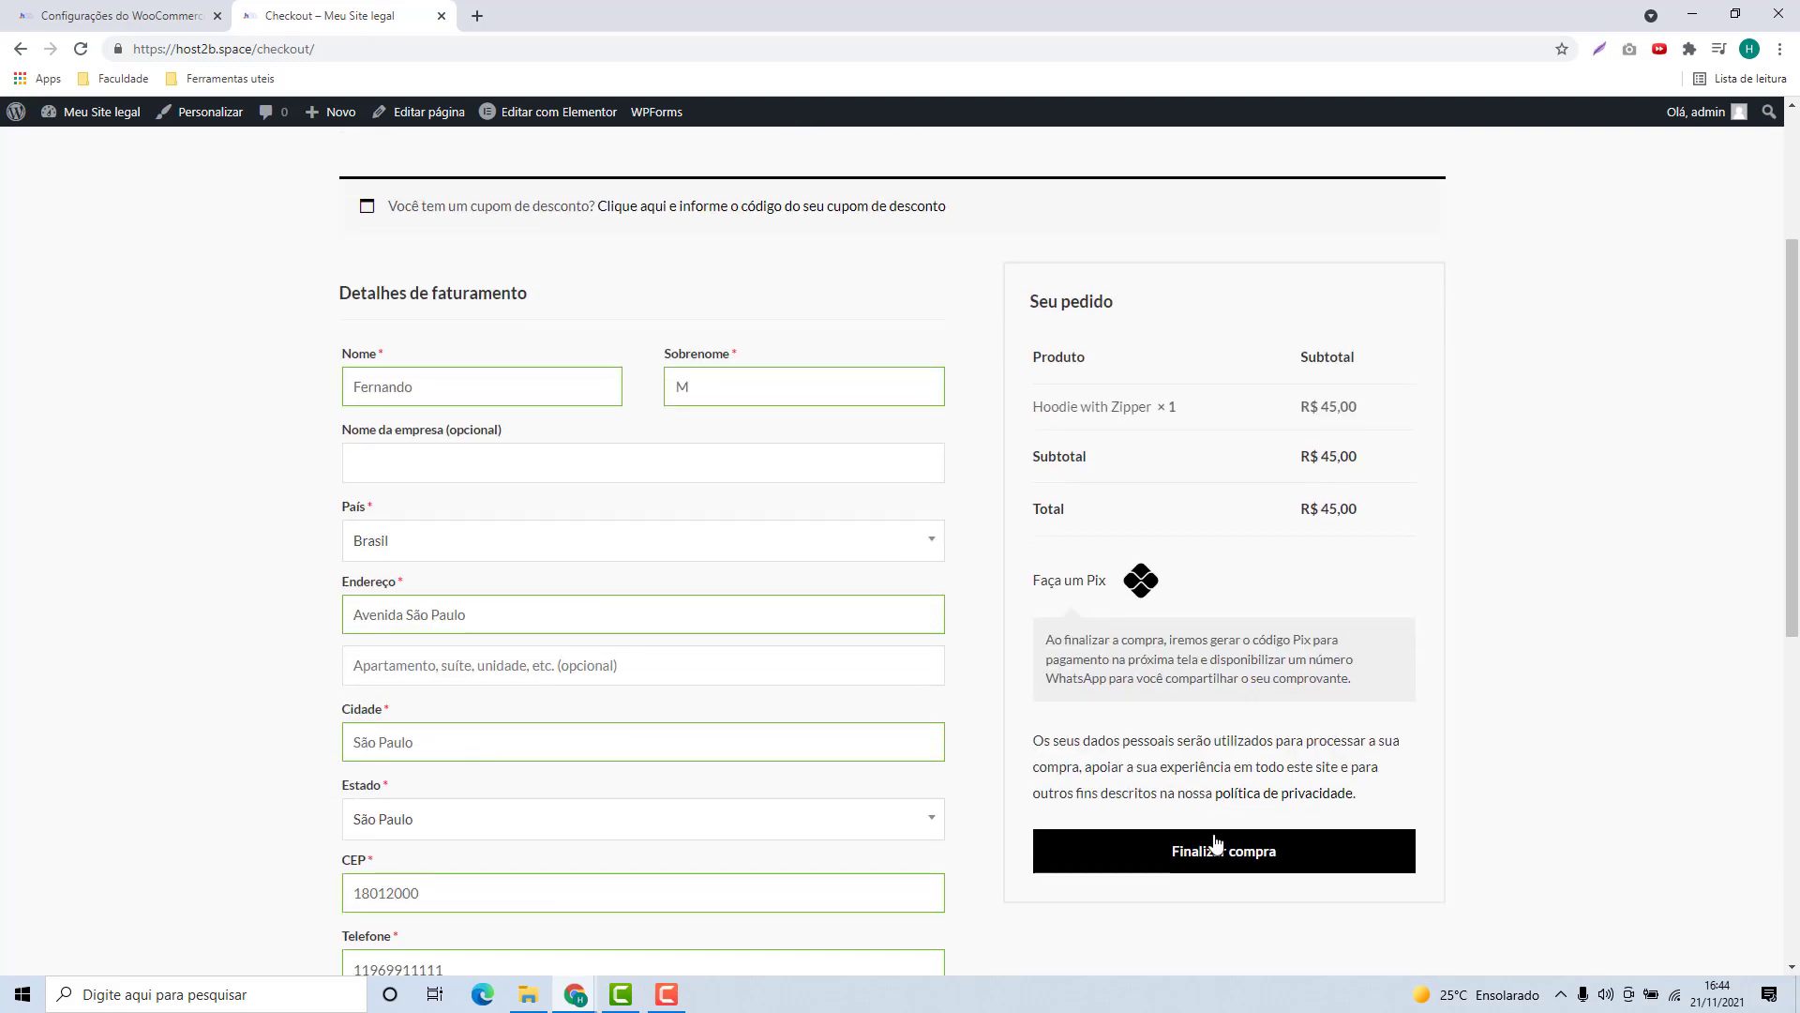
left_click(1224, 859)
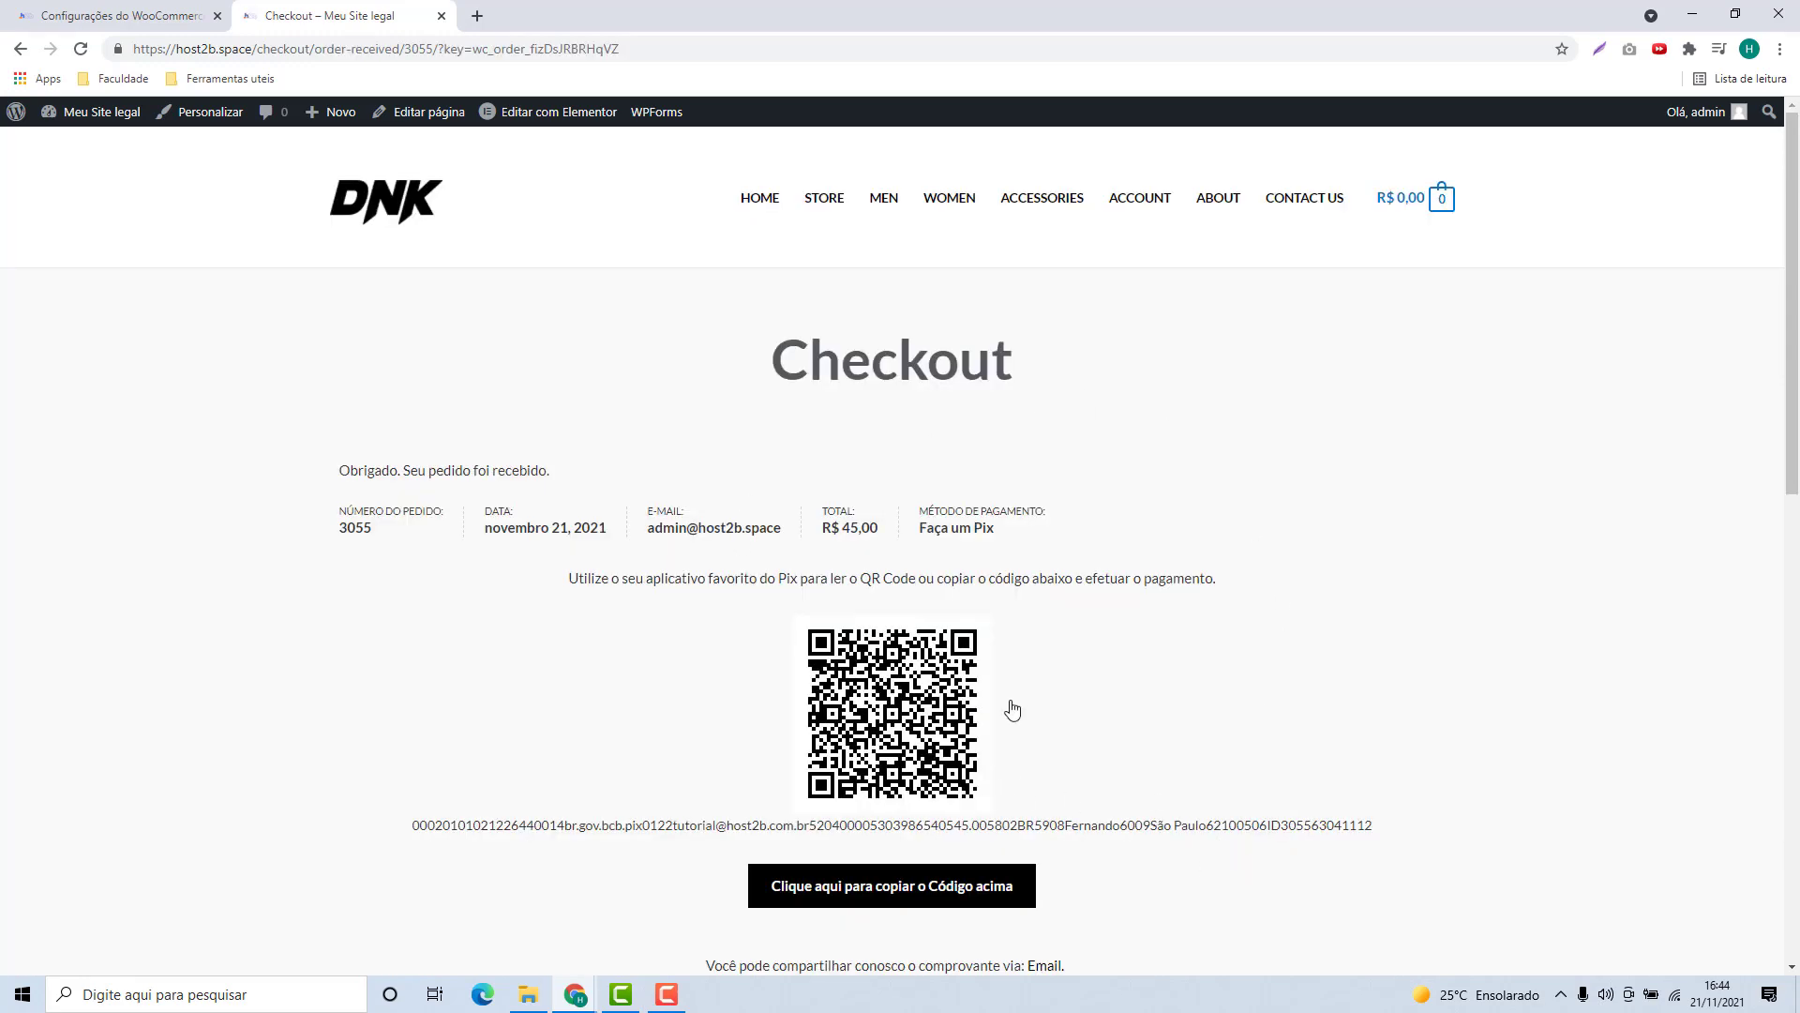
scroll(938, 647, "down", 5)
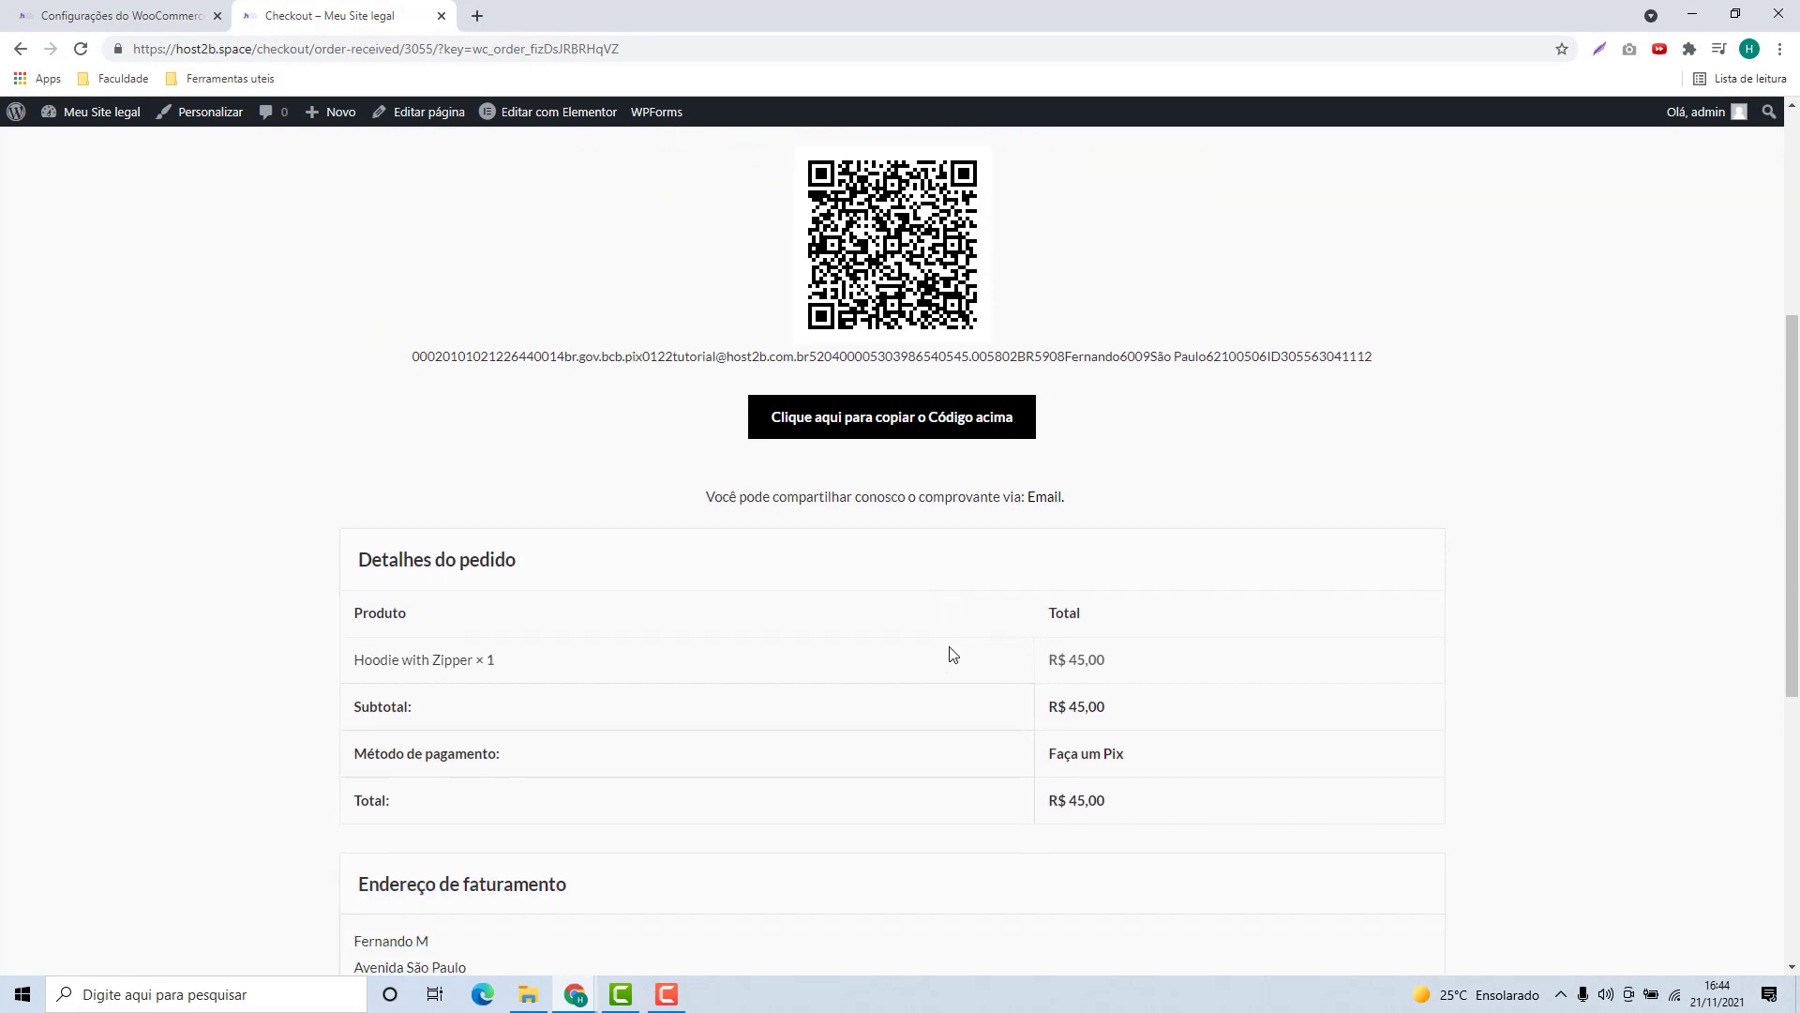
scroll(947, 656, "up", 4)
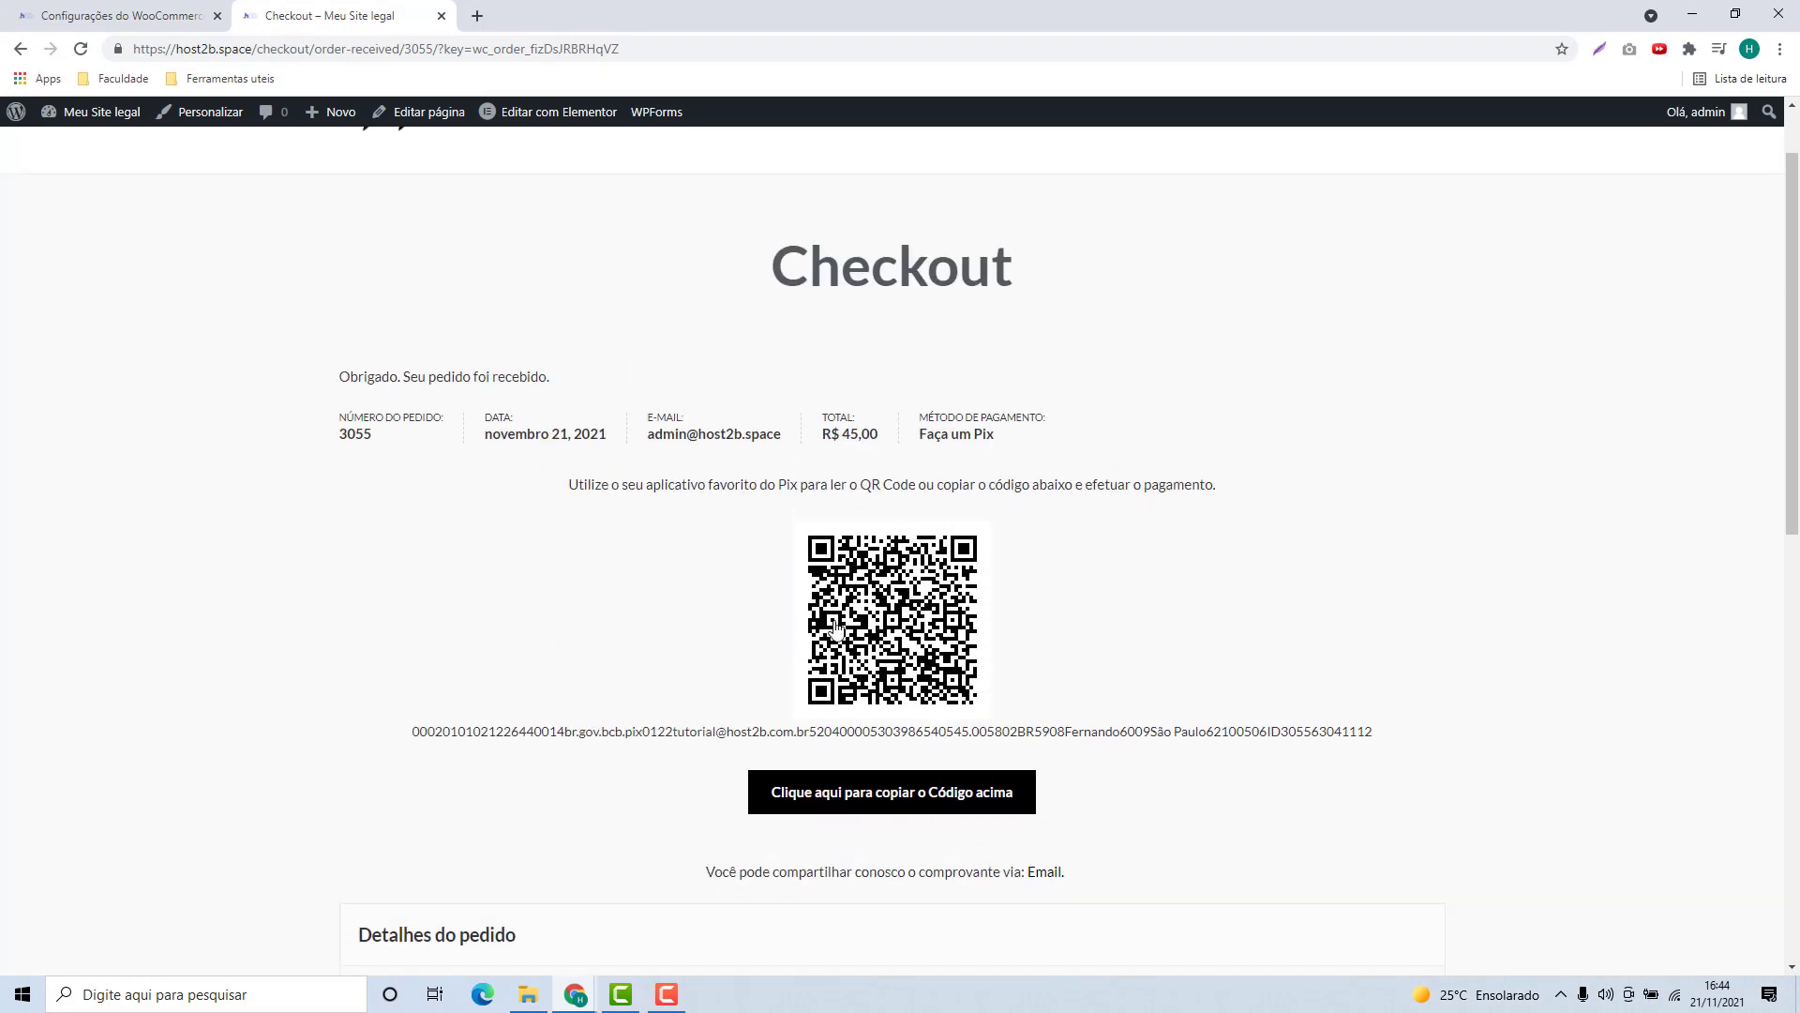
left_click_drag(563, 488, 927, 485)
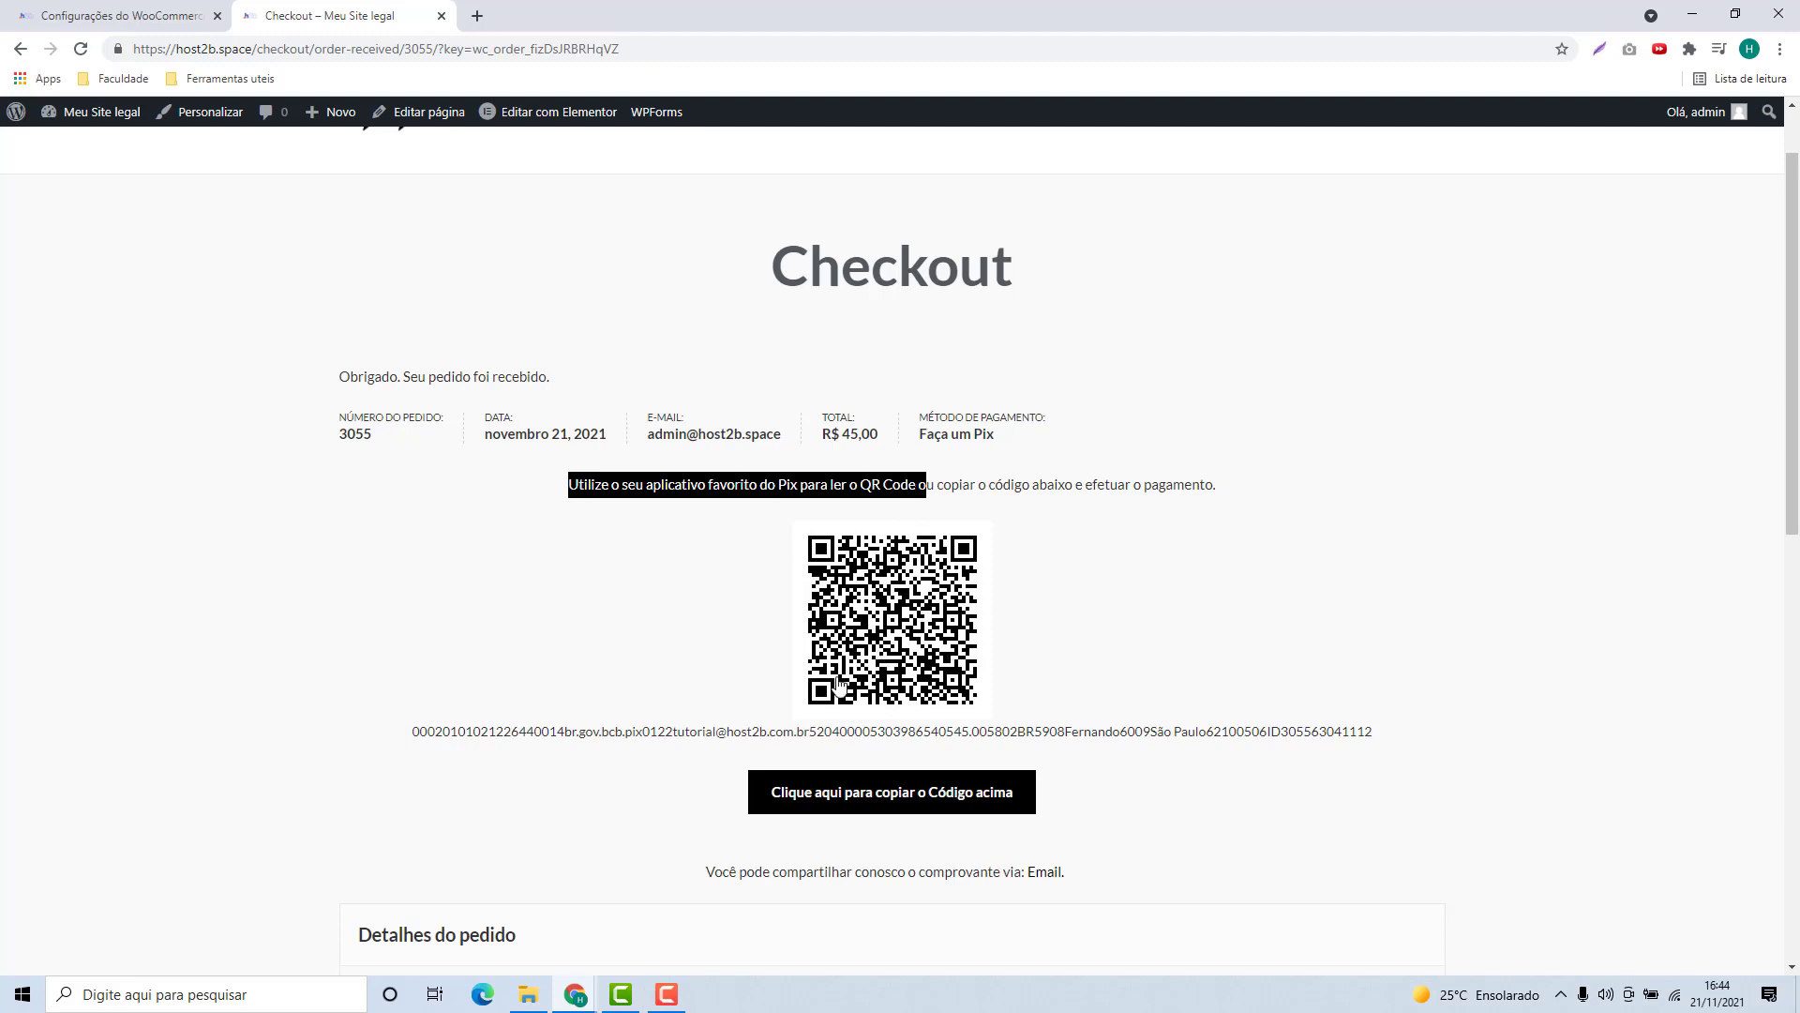
scroll(503, 626, "down", 1)
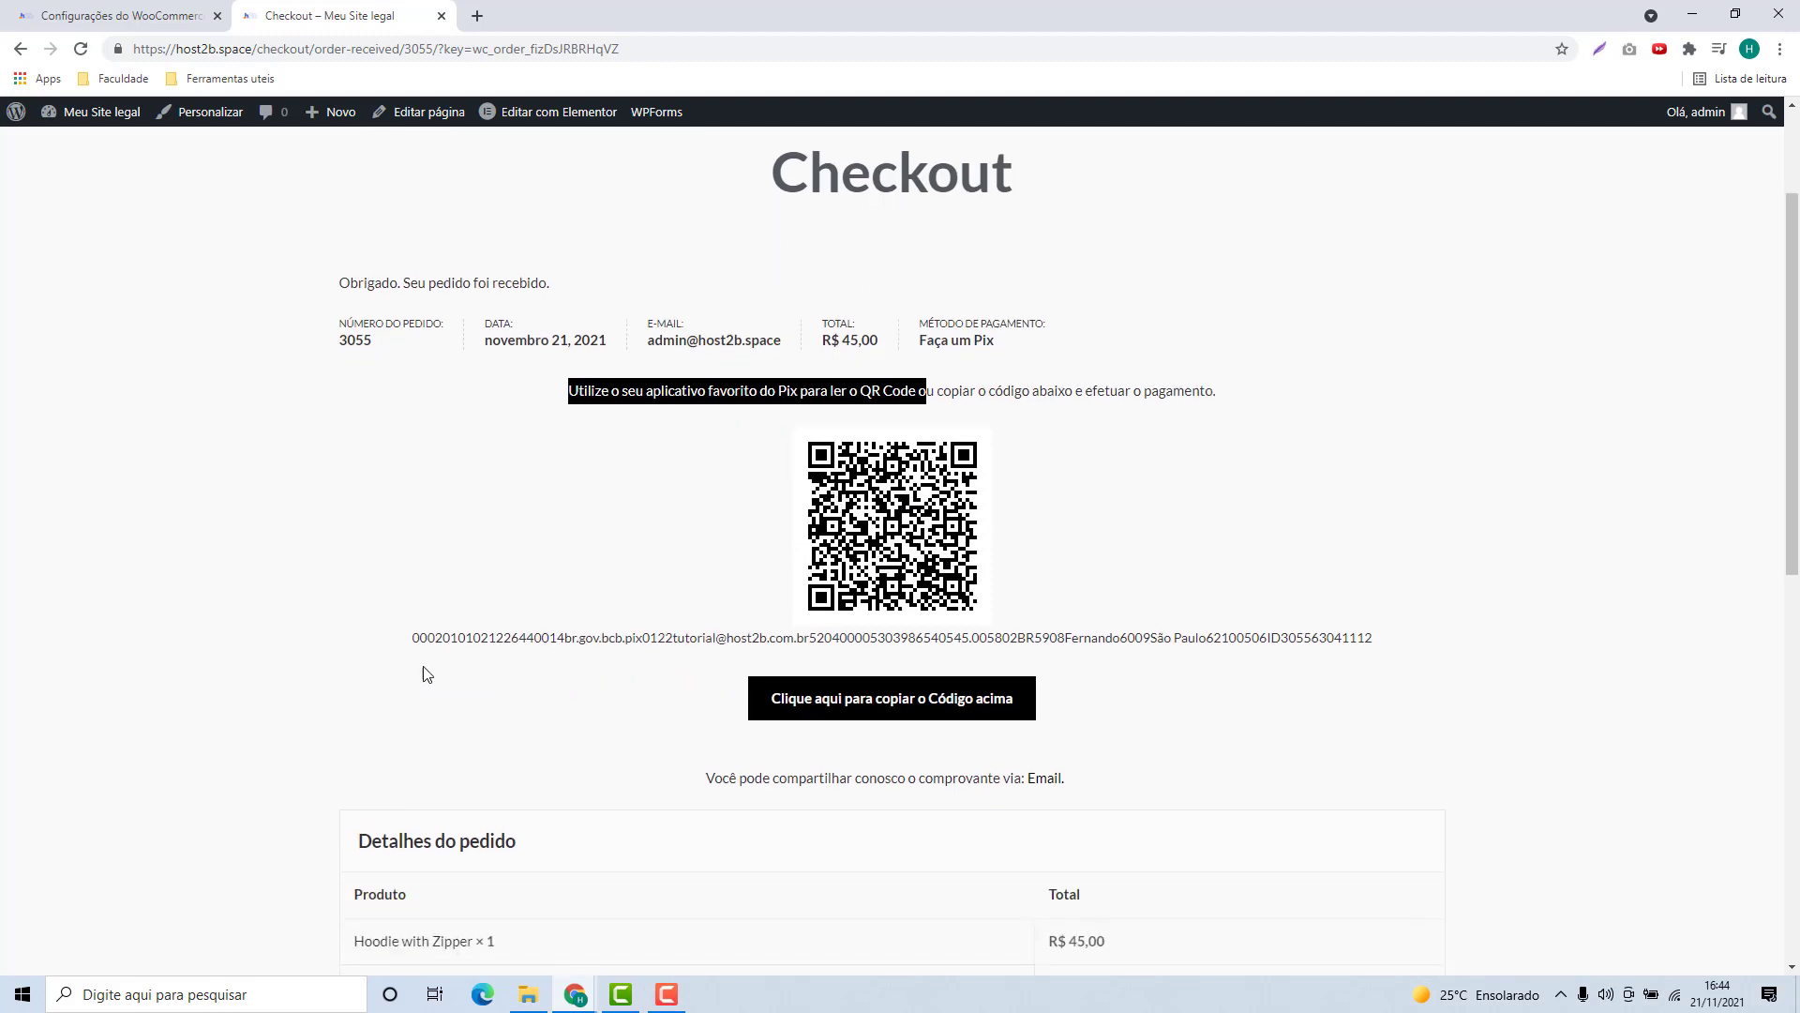
left_click_drag(415, 638, 1374, 647)
double_click(1210, 650)
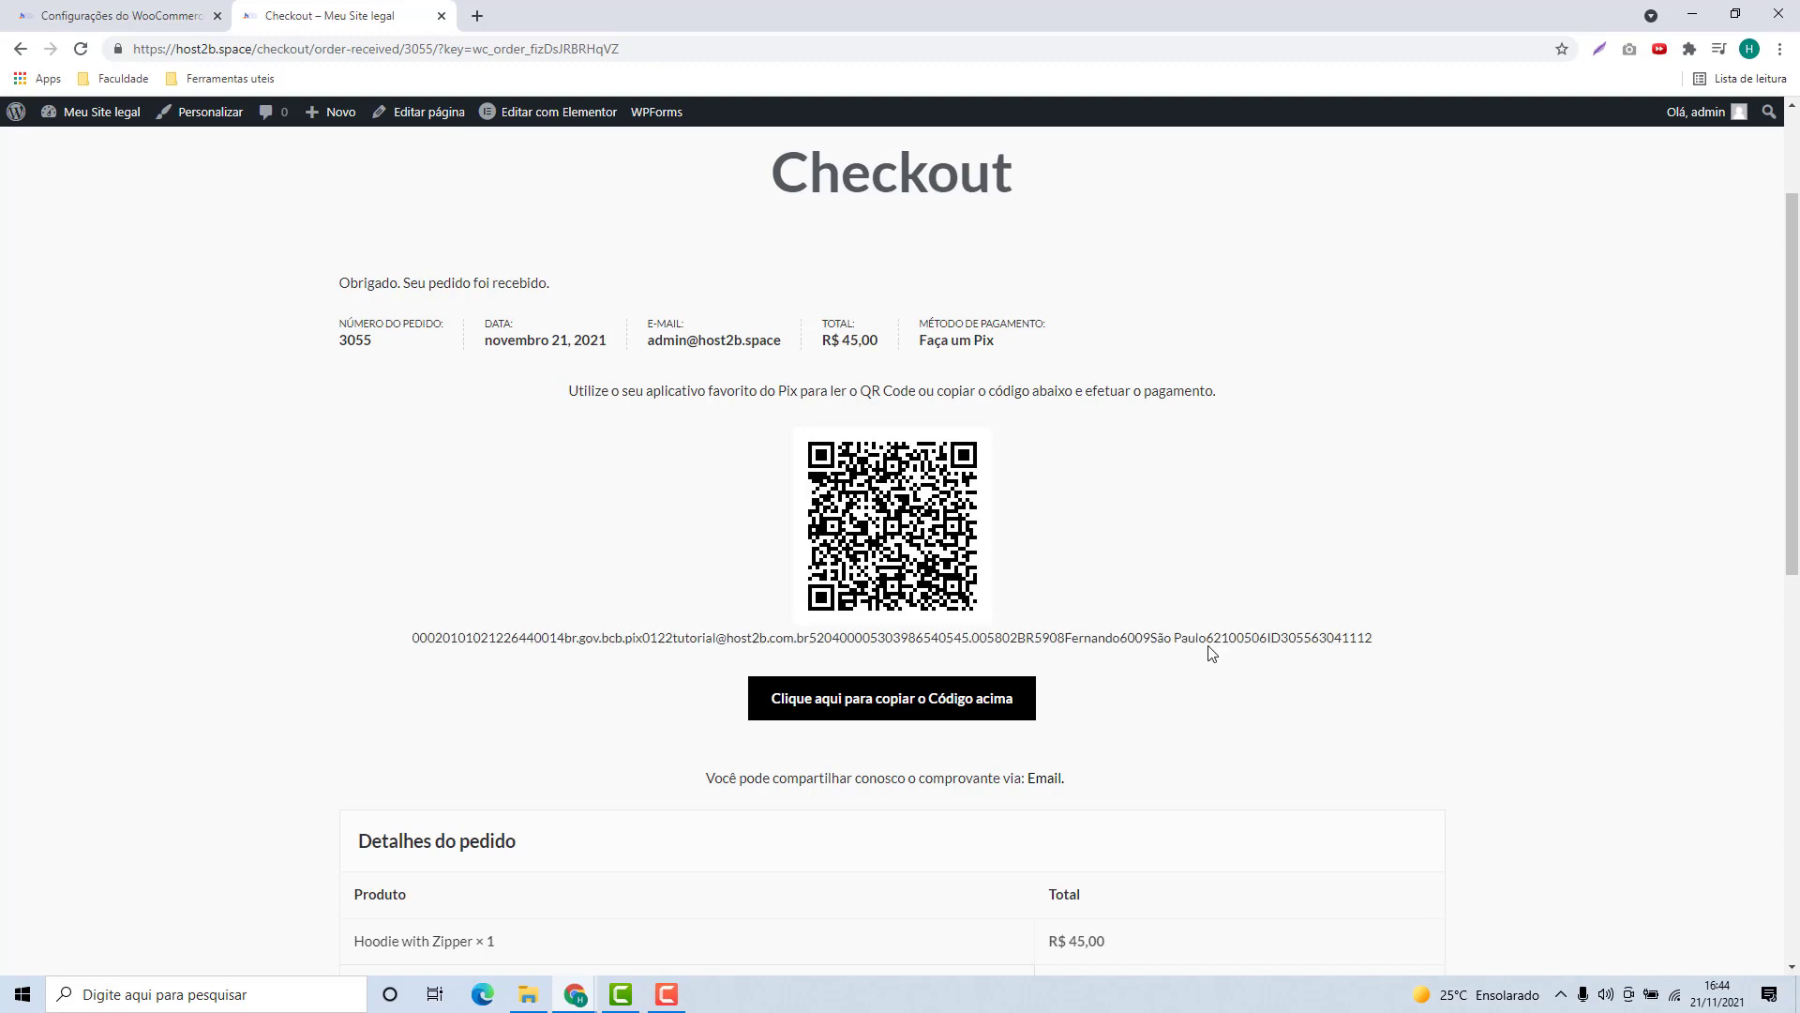
triple_click(1209, 647)
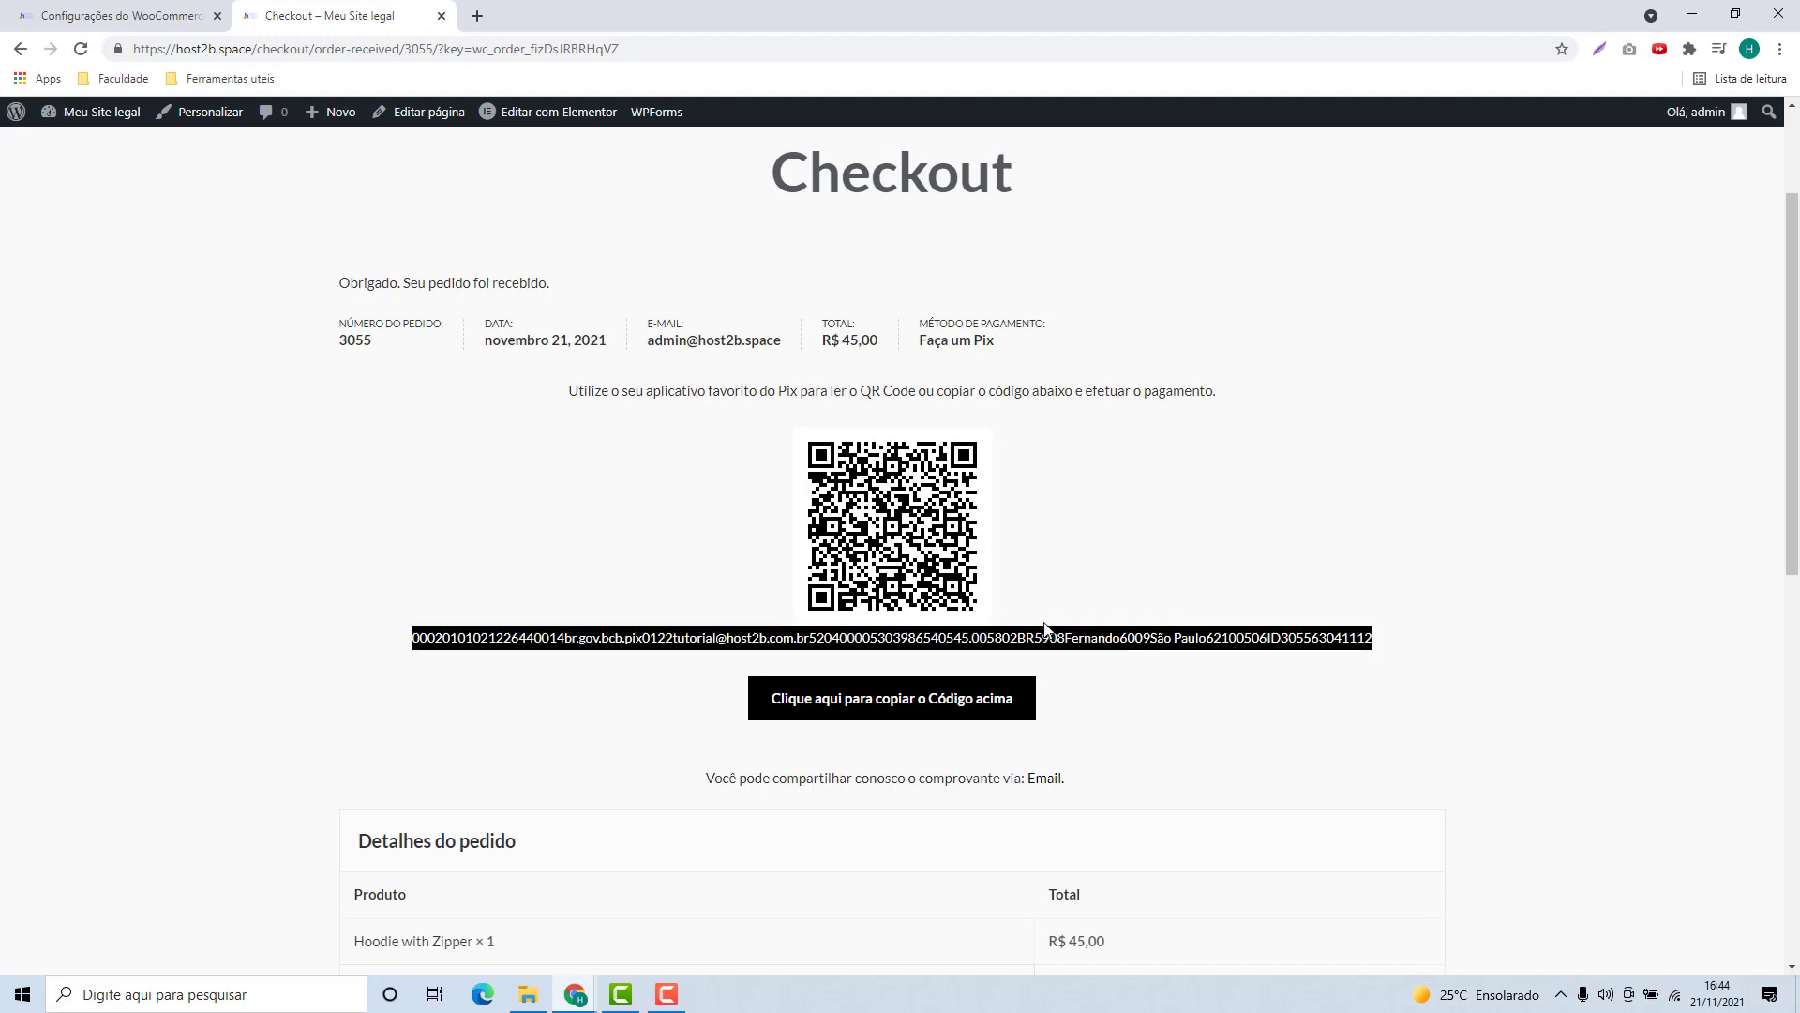
scroll(1038, 637, "down", 1)
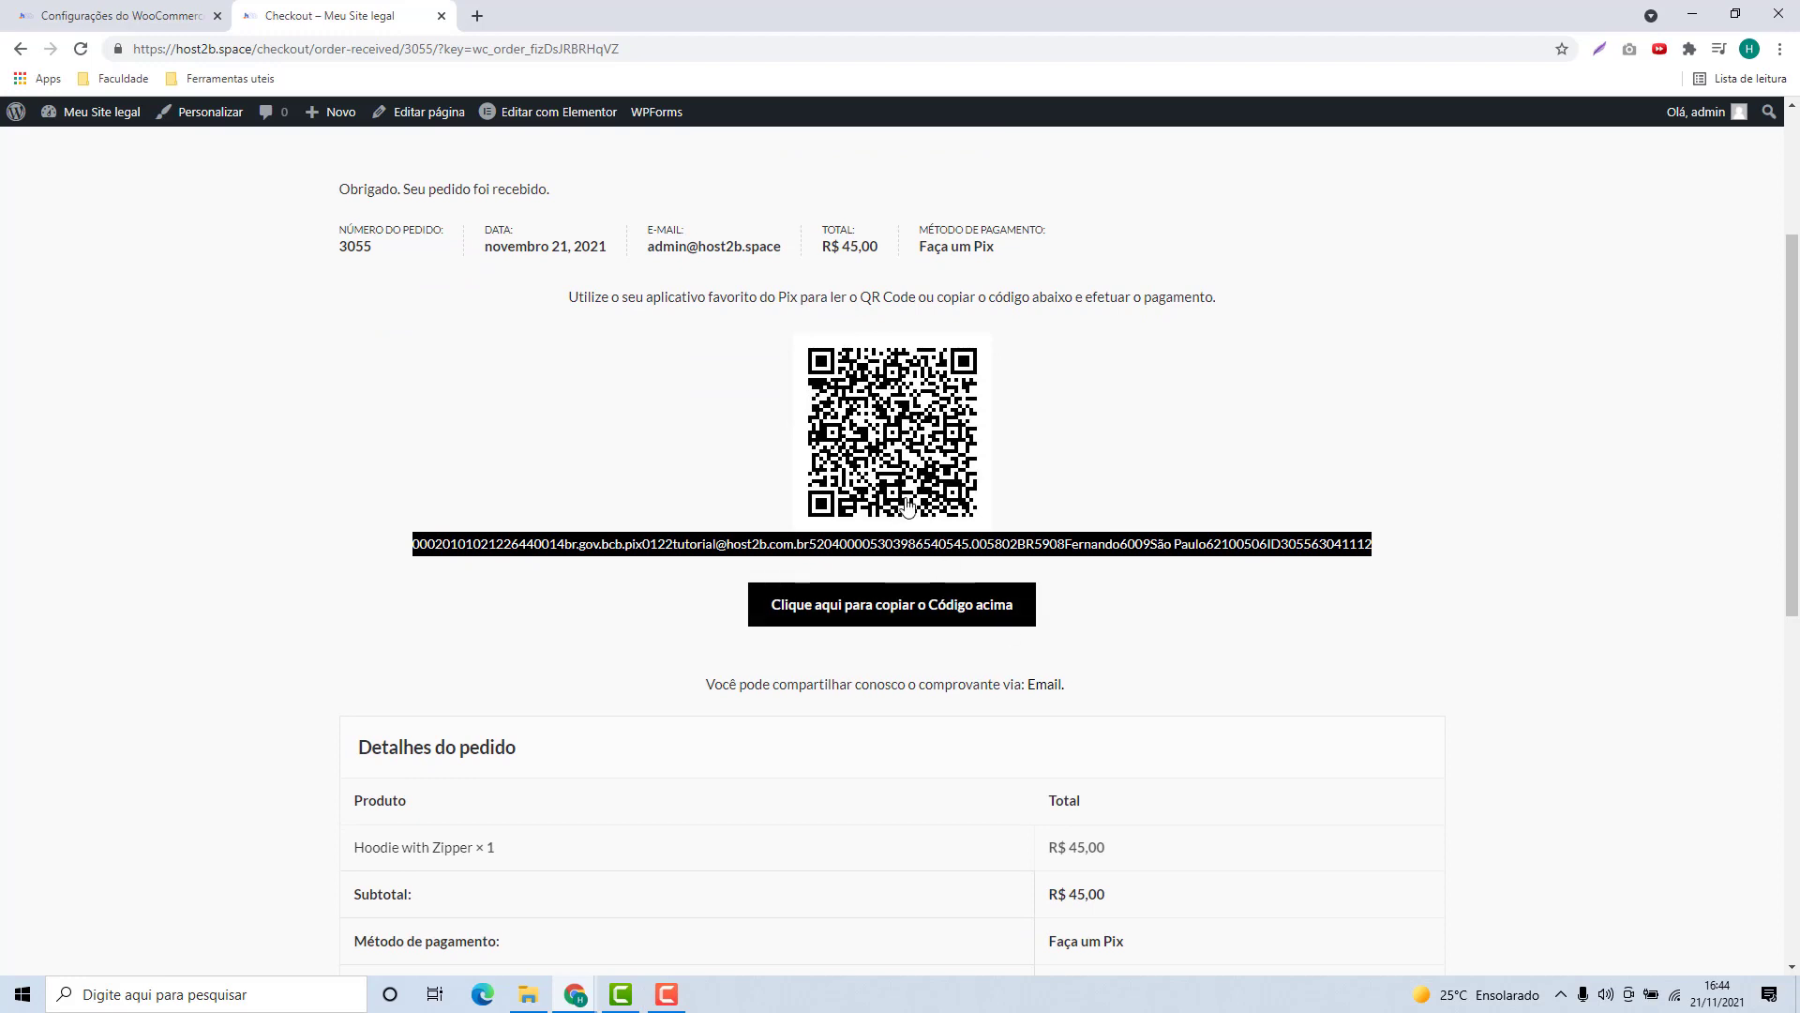
scroll(869, 543, "down", 1)
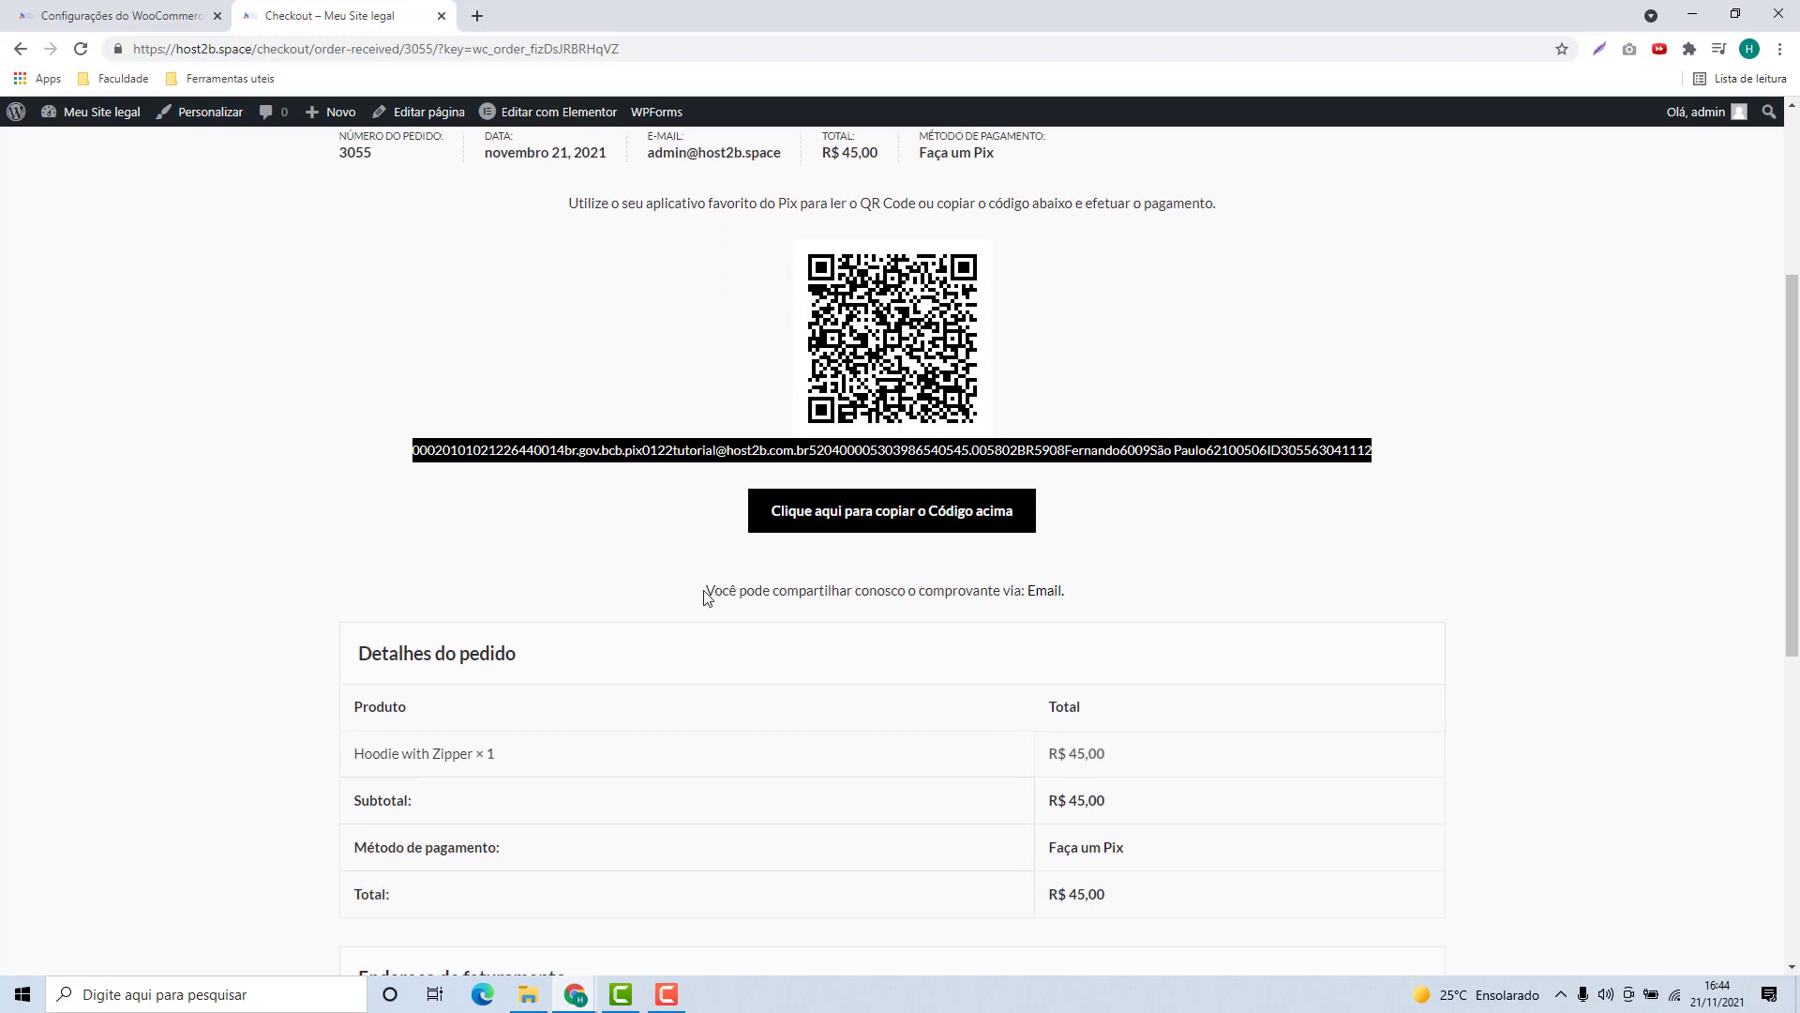
left_click_drag(706, 593, 953, 611)
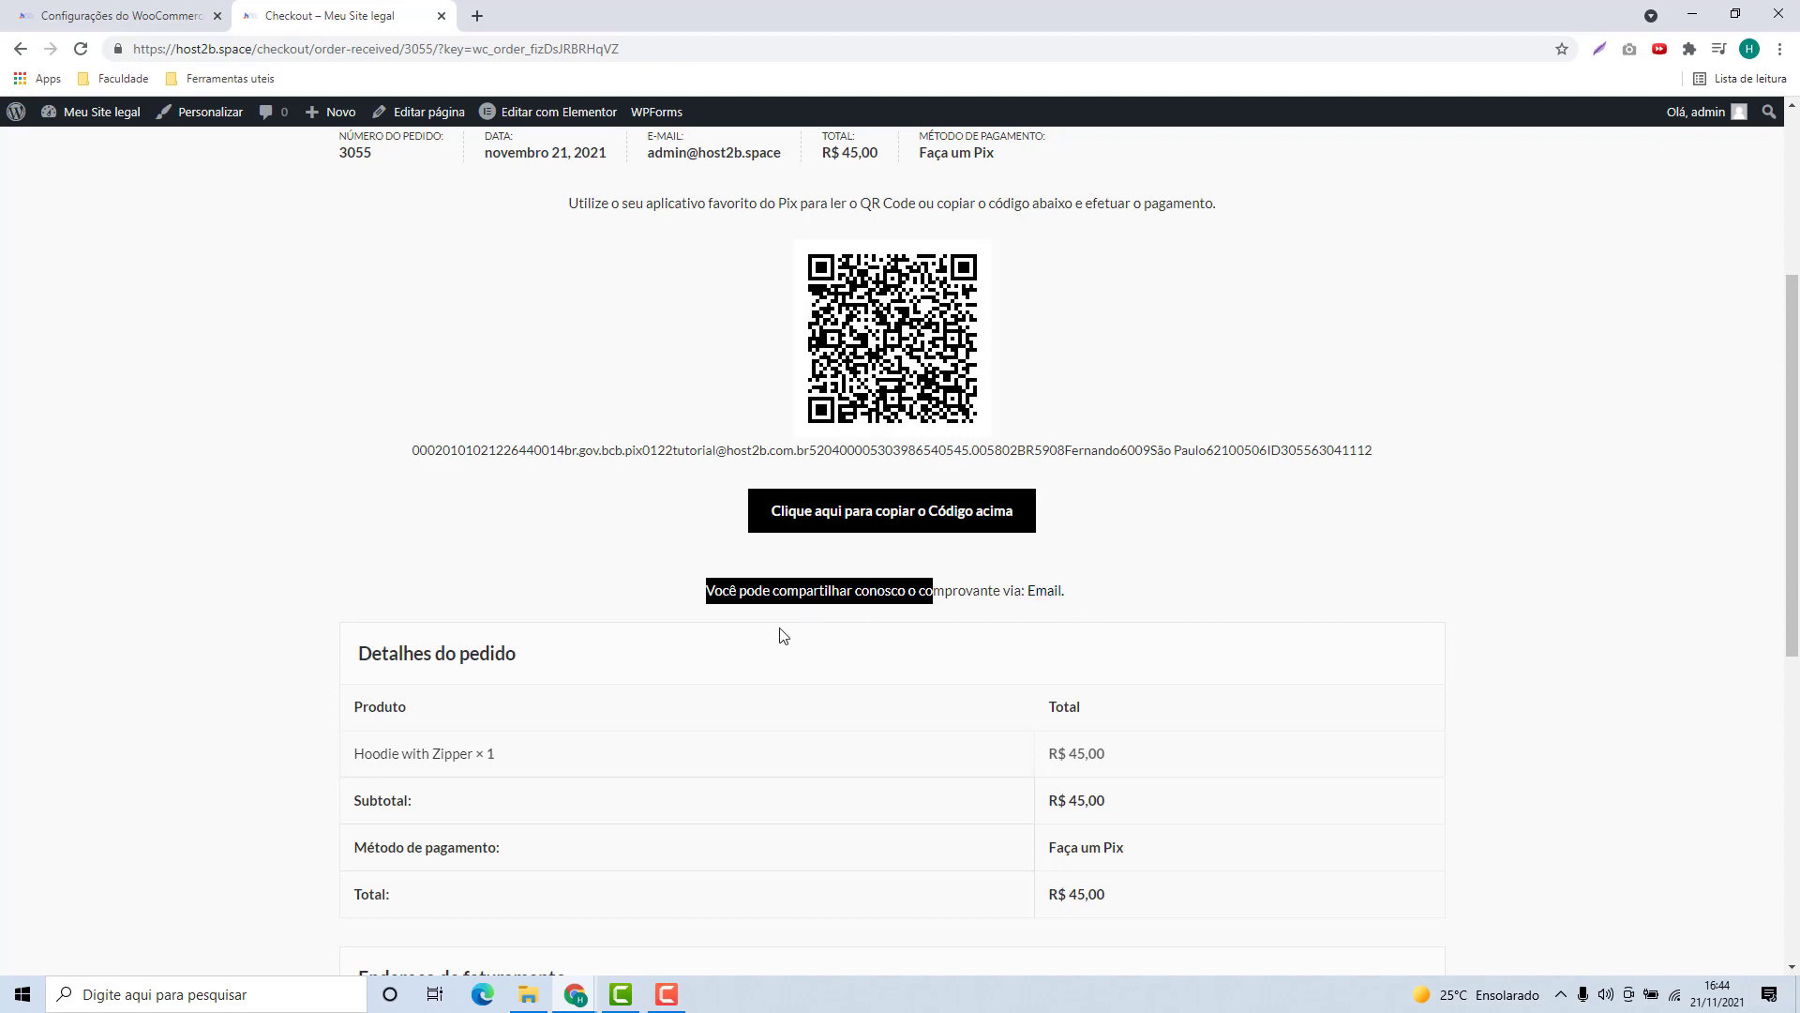
scroll(559, 609, "down", 2)
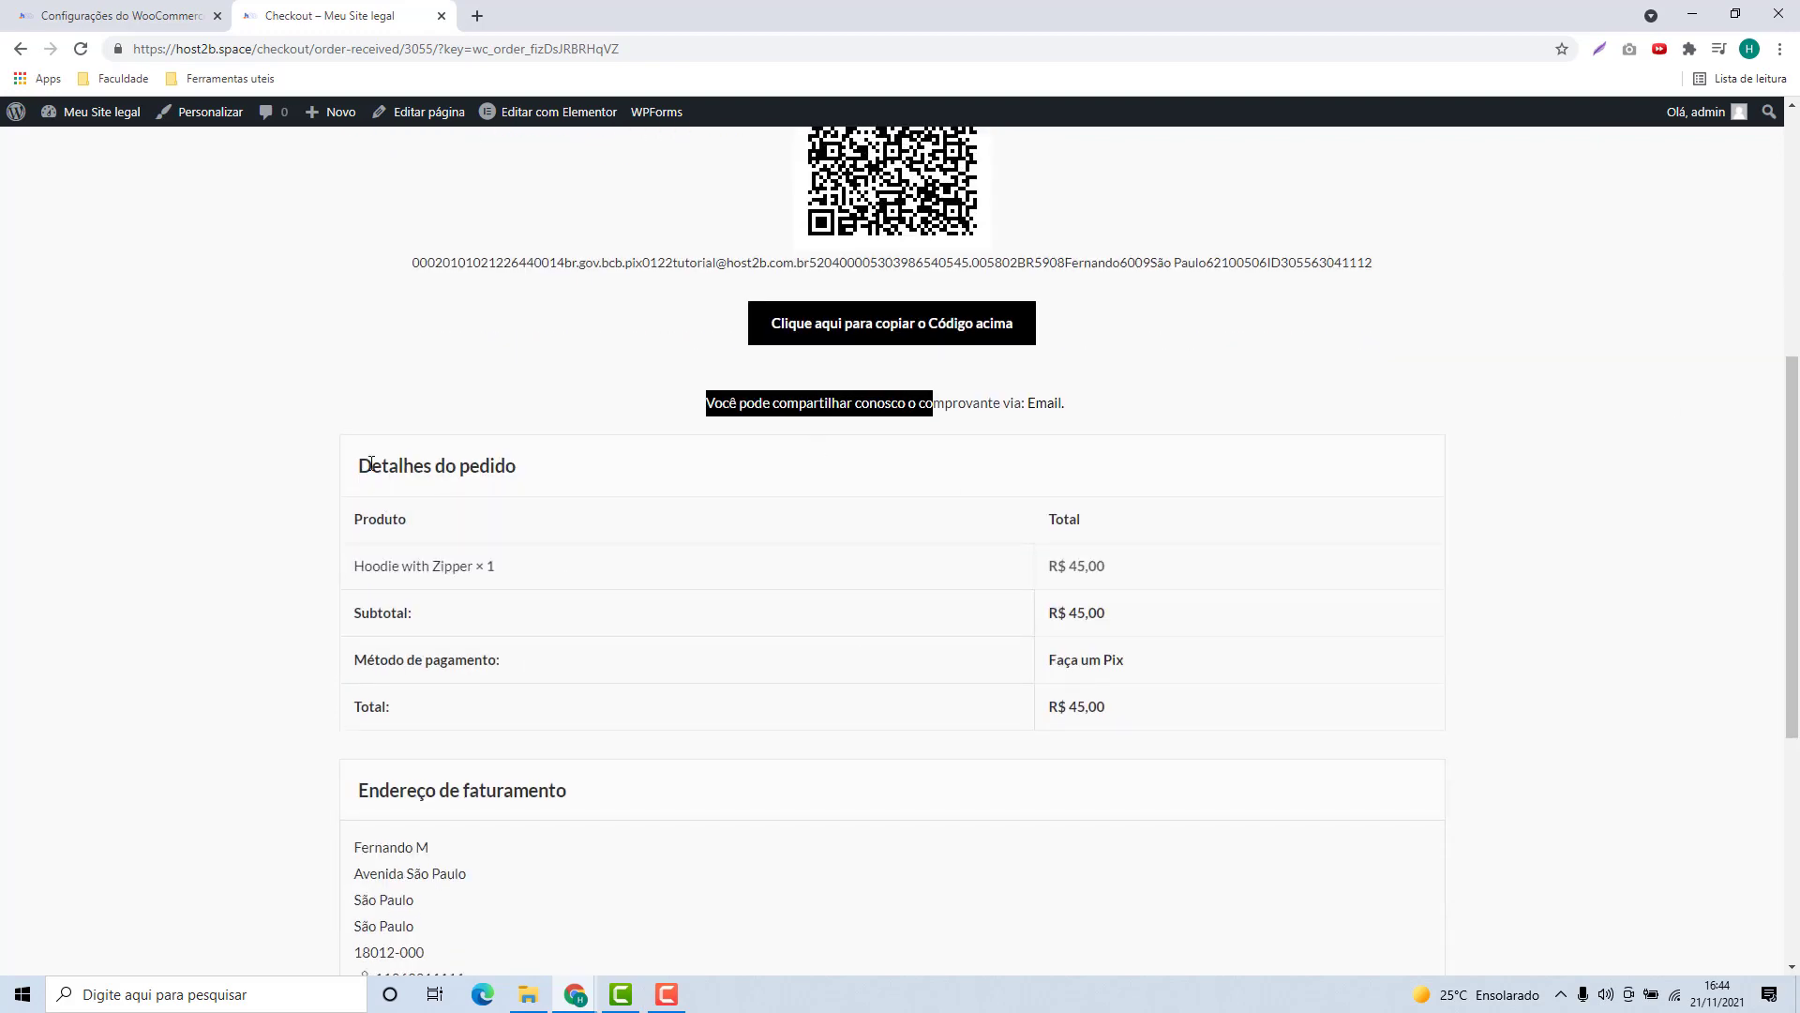
left_click_drag(371, 463, 518, 465)
scroll(518, 465, "down", 1)
left_click_drag(368, 693, 575, 692)
scroll(575, 689, "down", 3)
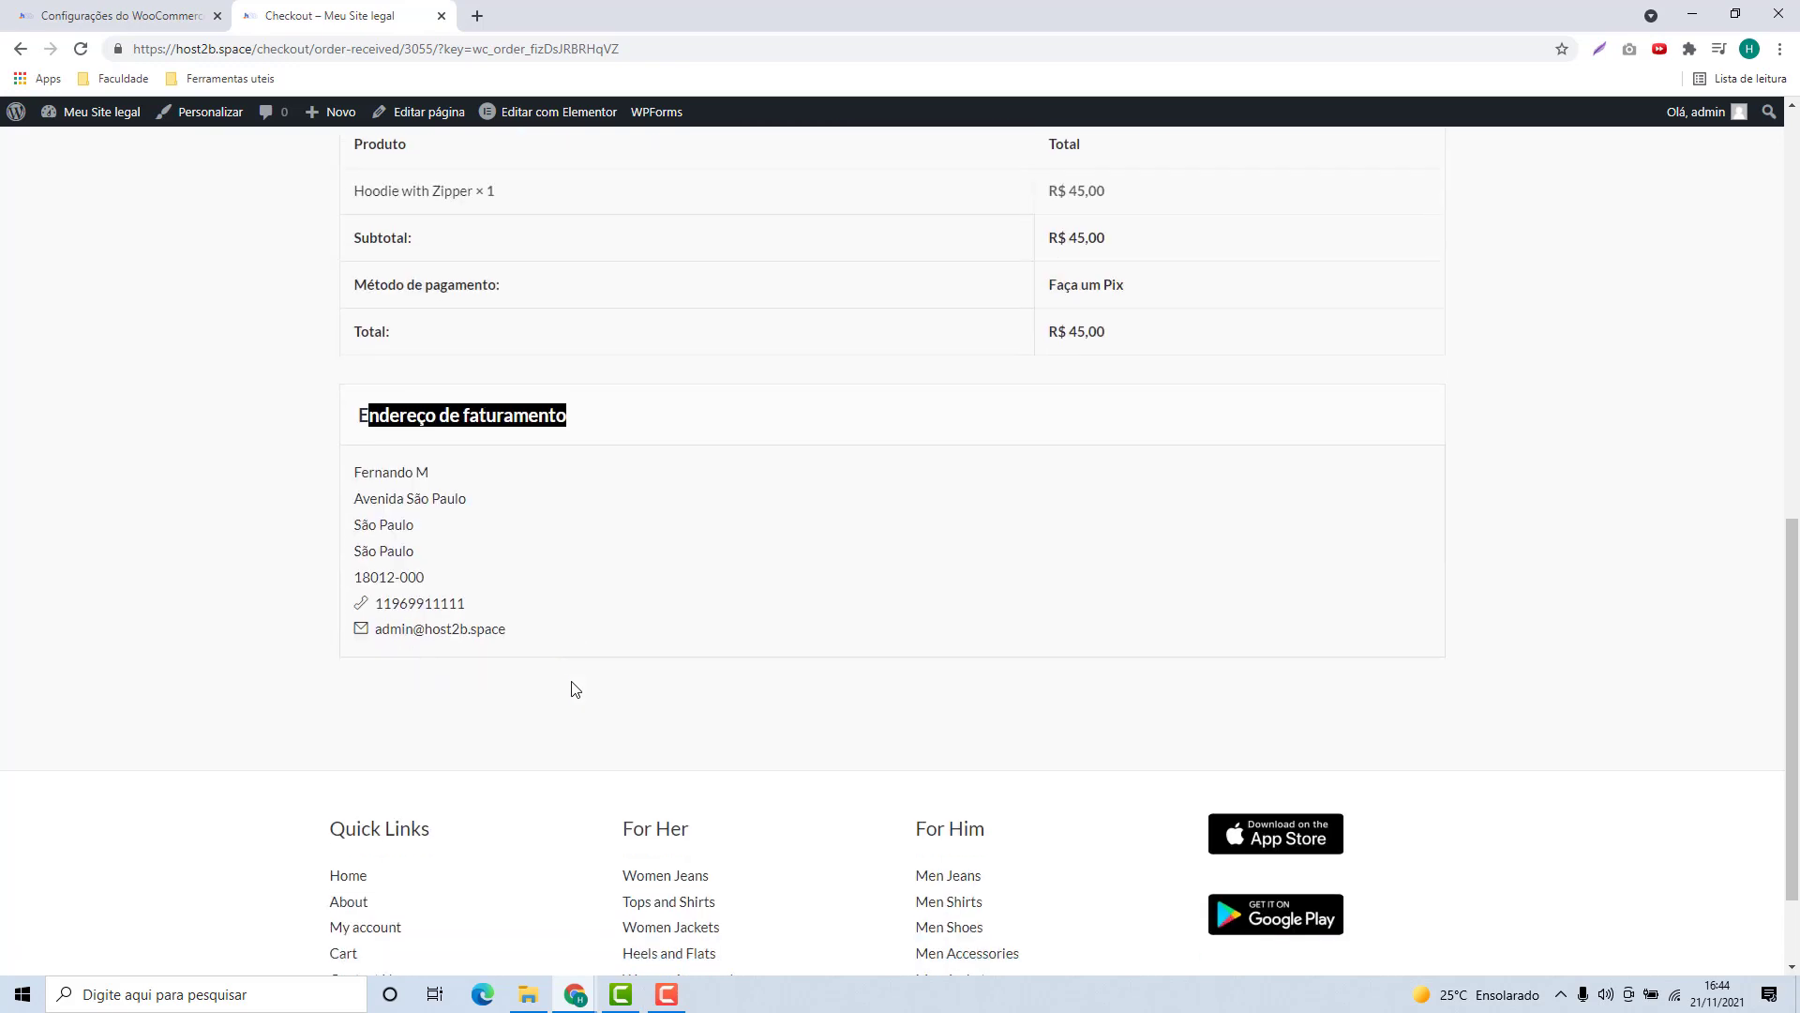
scroll(574, 689, "down", 1)
scroll(884, 779, "up", 11)
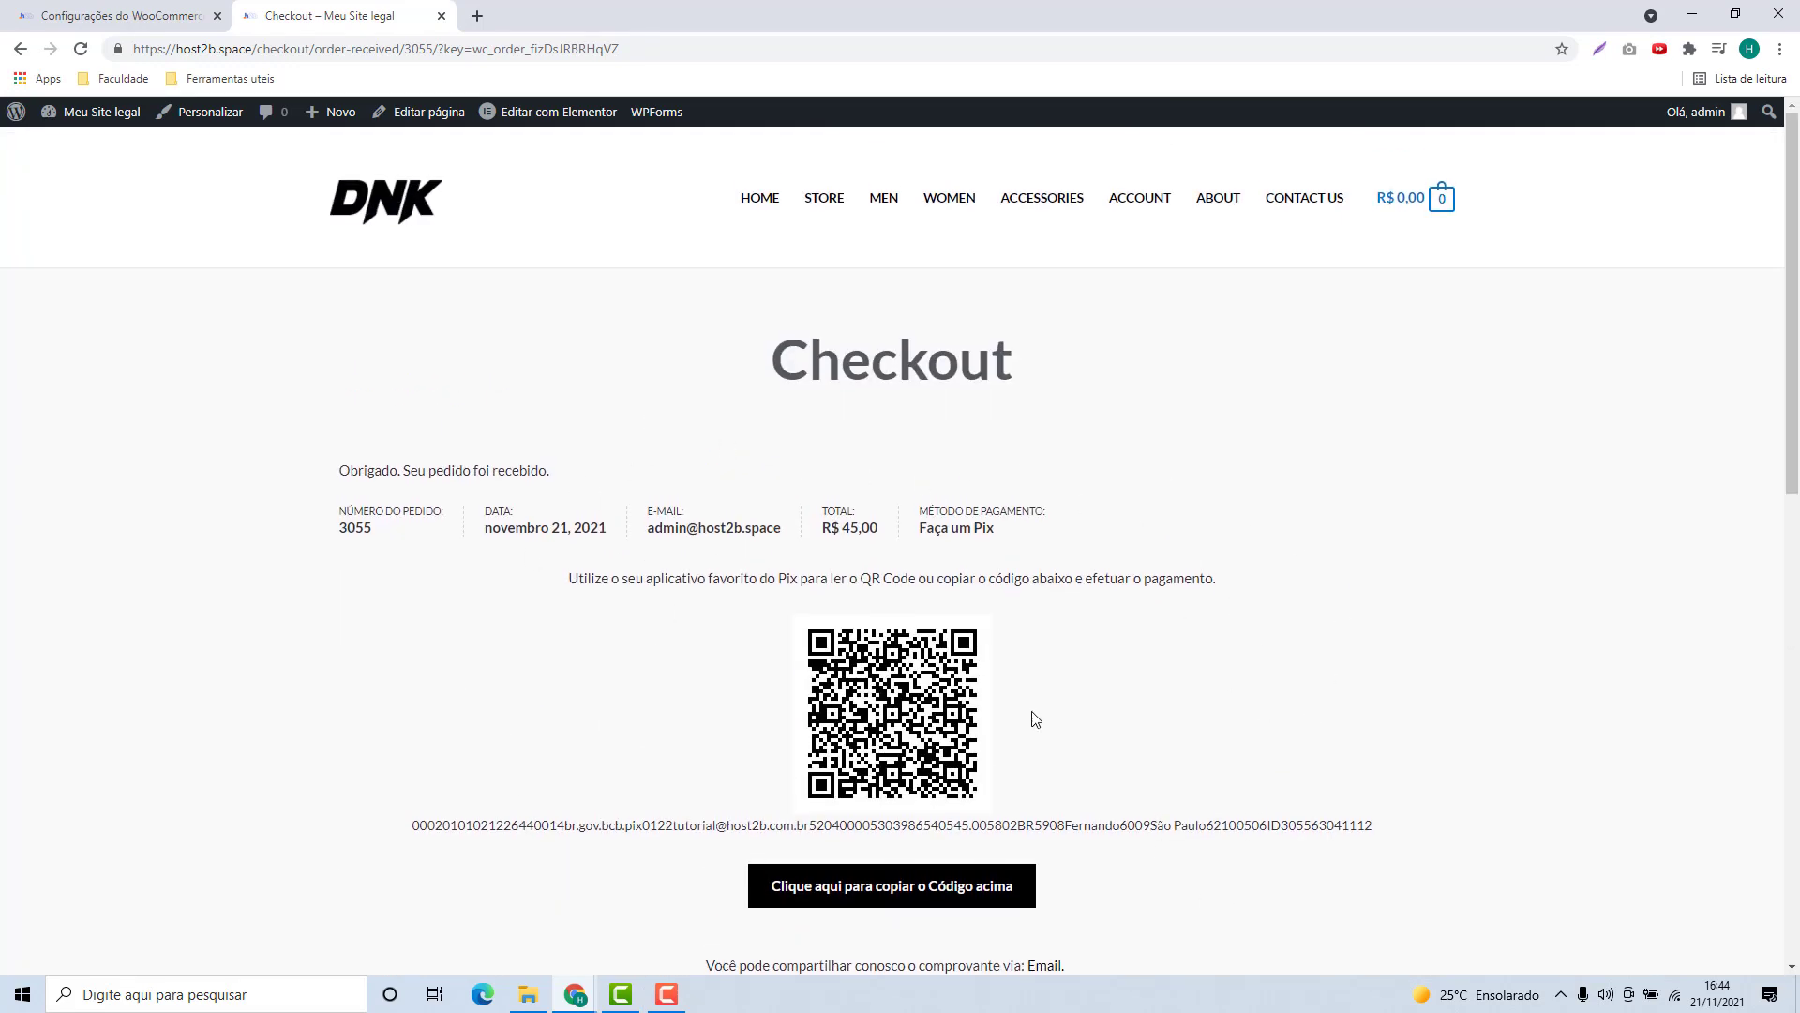
scroll(1034, 719, "down", 2)
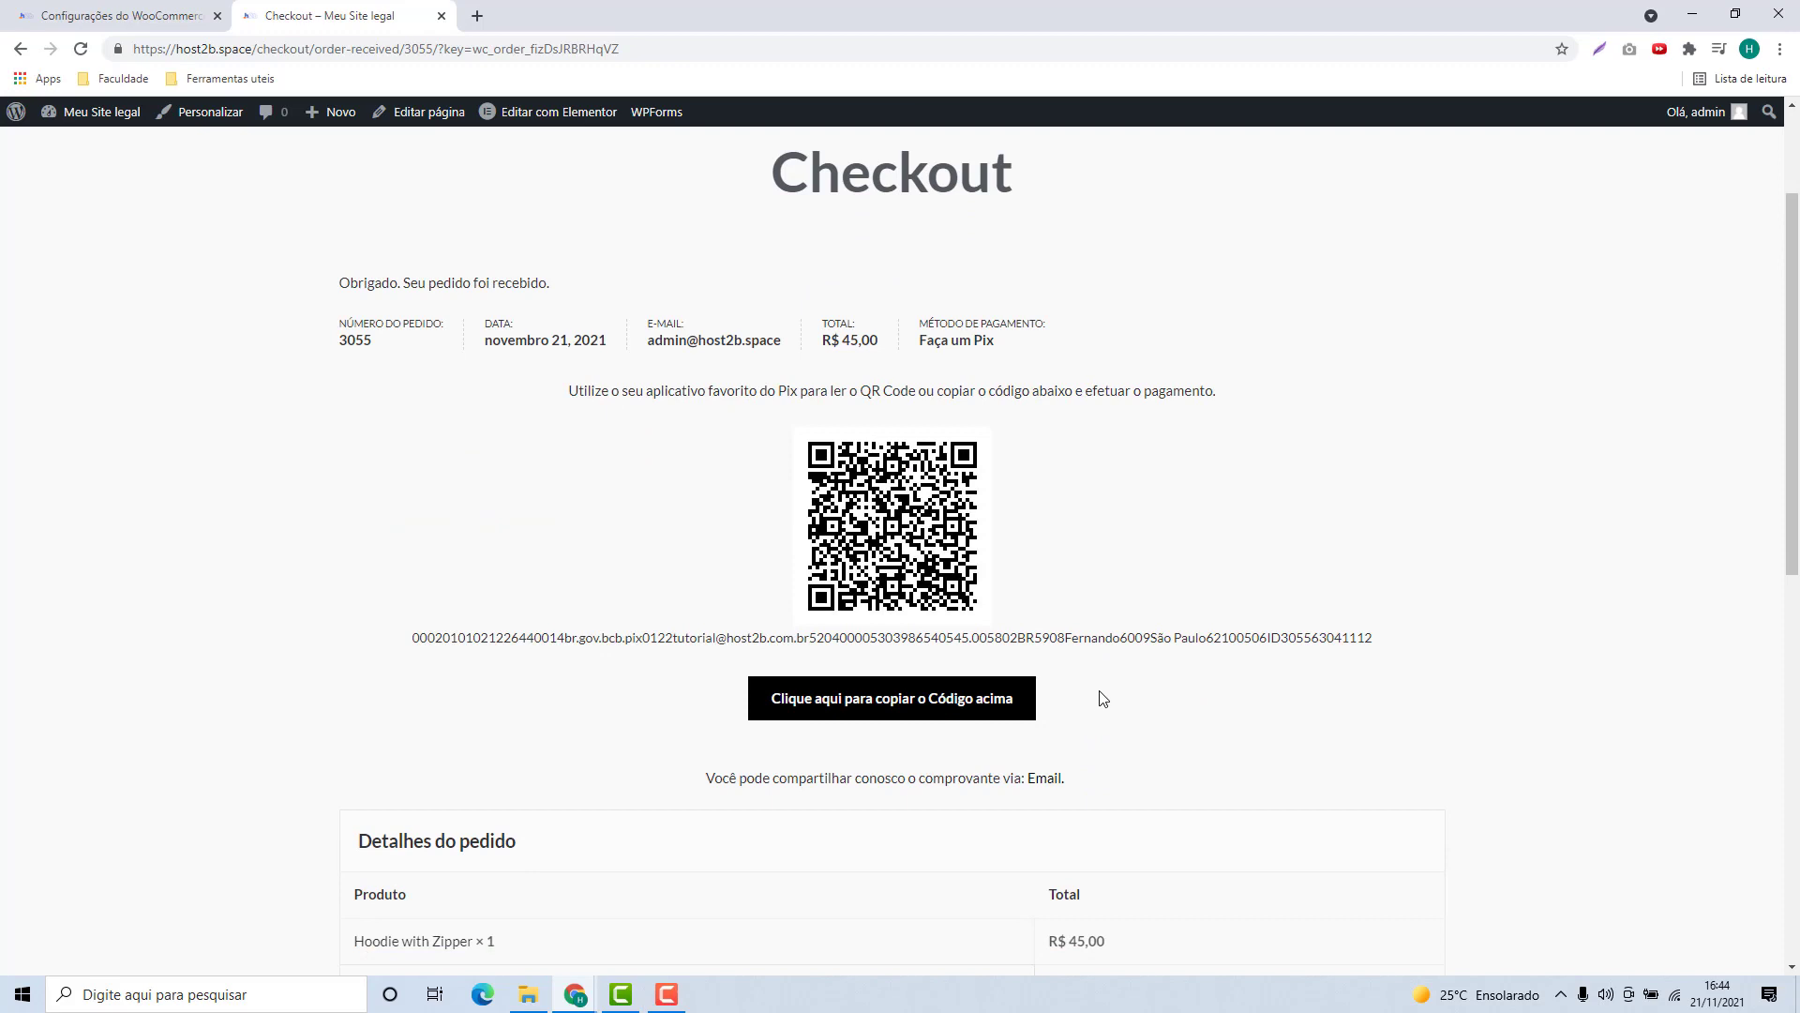
scroll(1229, 699, "up", 2)
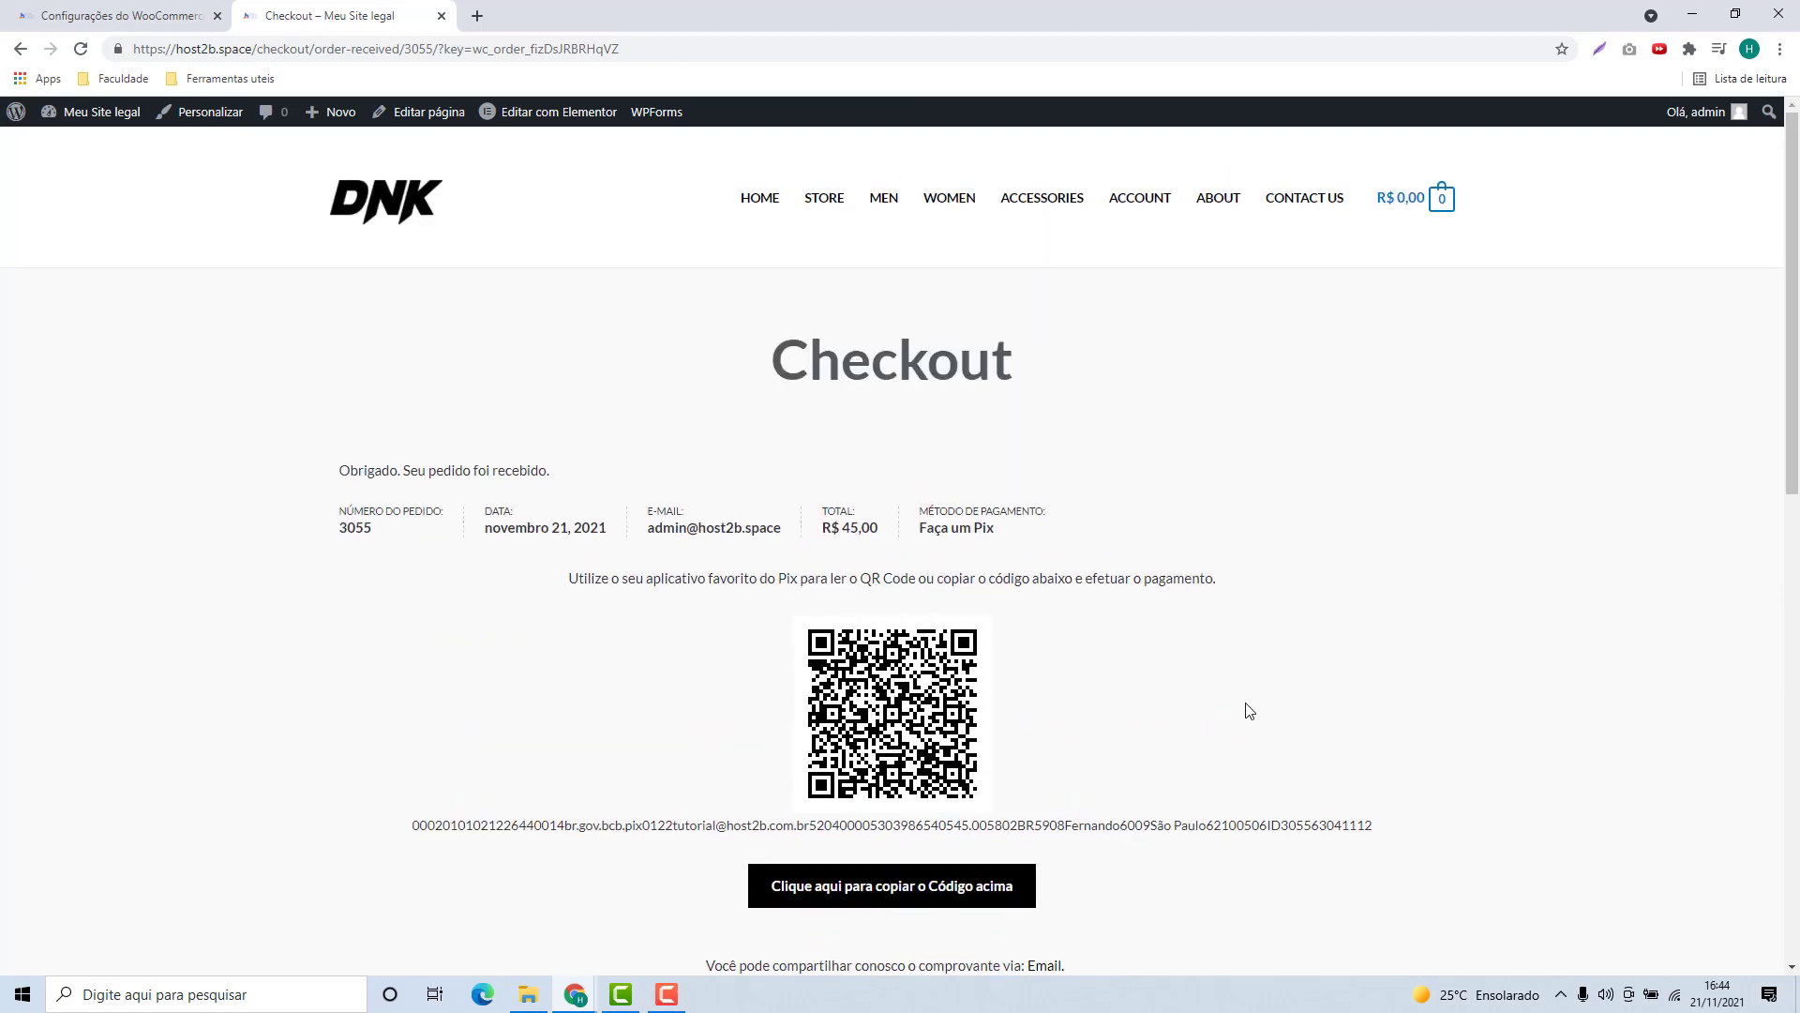